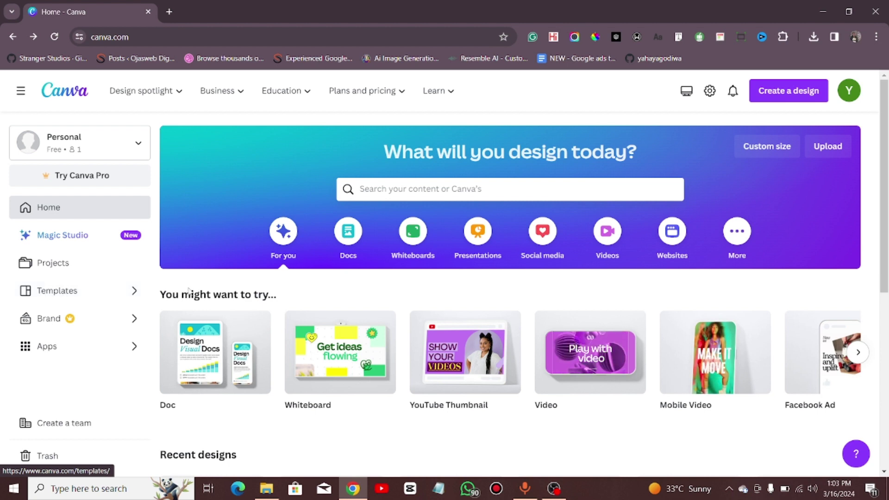
Go from the Canva home page to the full Templates gallery
{"action": "left_click", "coordinate": [84, 291]}
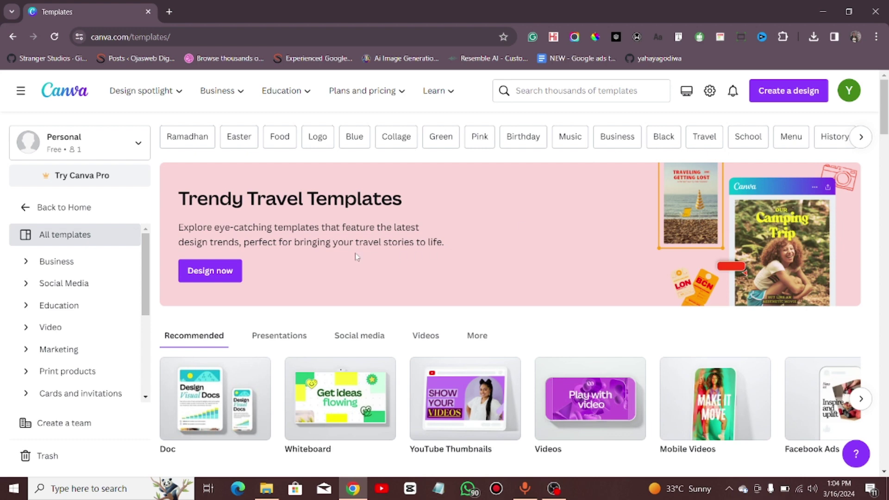
{"action": "scroll", "coordinate": [453, 268], "scroll_direction": "down", "scroll_amount": 7}
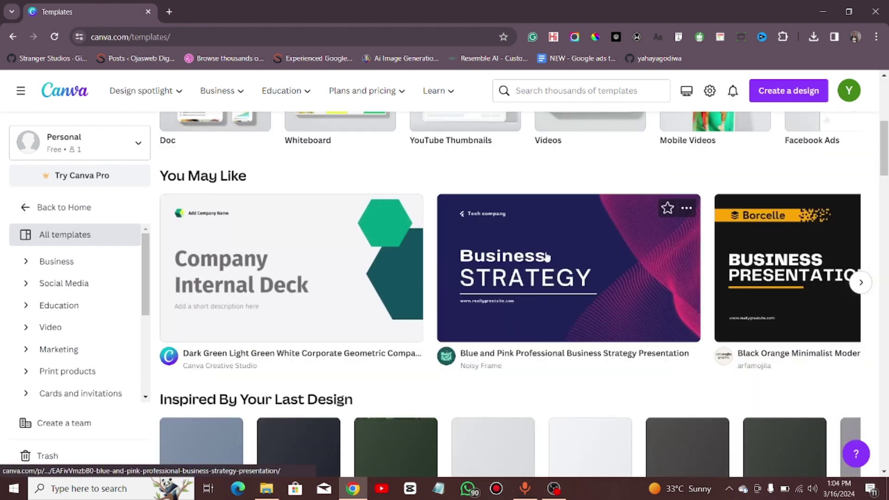
{"action": "scroll", "coordinate": [599, 258], "scroll_direction": "down", "scroll_amount": 3}
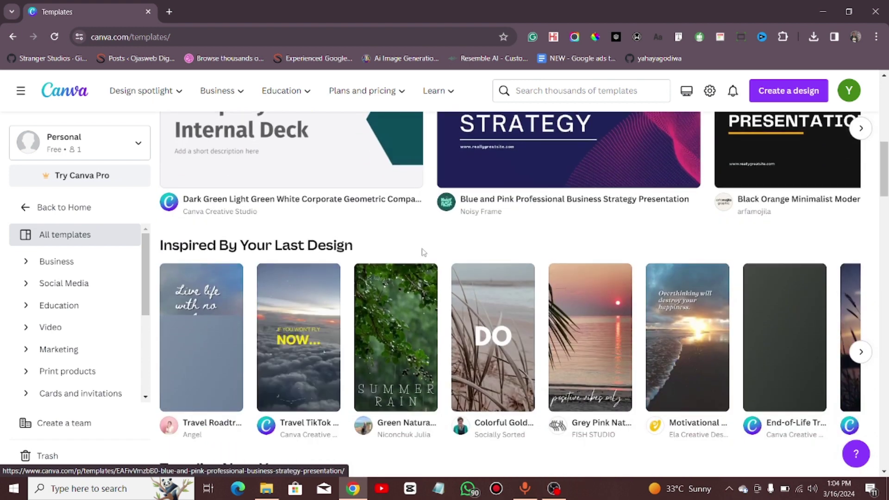
{"action": "scroll", "coordinate": [458, 222], "scroll_direction": "down", "scroll_amount": 5}
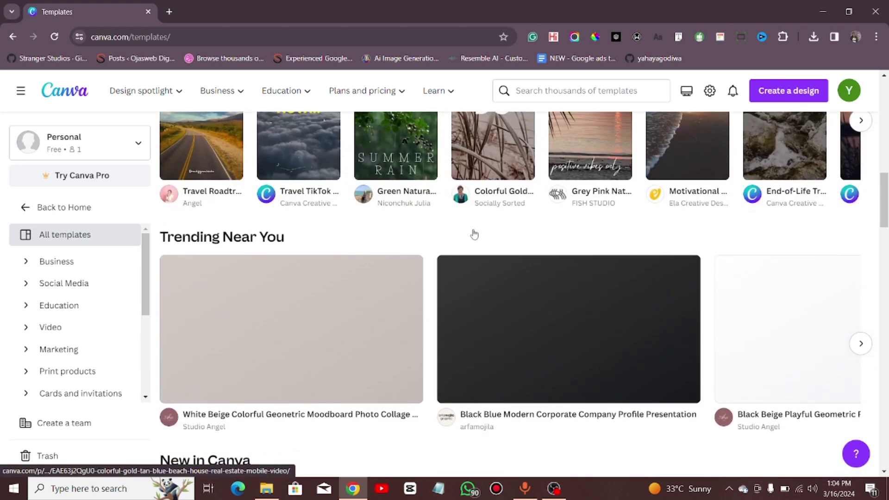
{"action": "scroll", "coordinate": [495, 230], "scroll_direction": "up", "scroll_amount": 6}
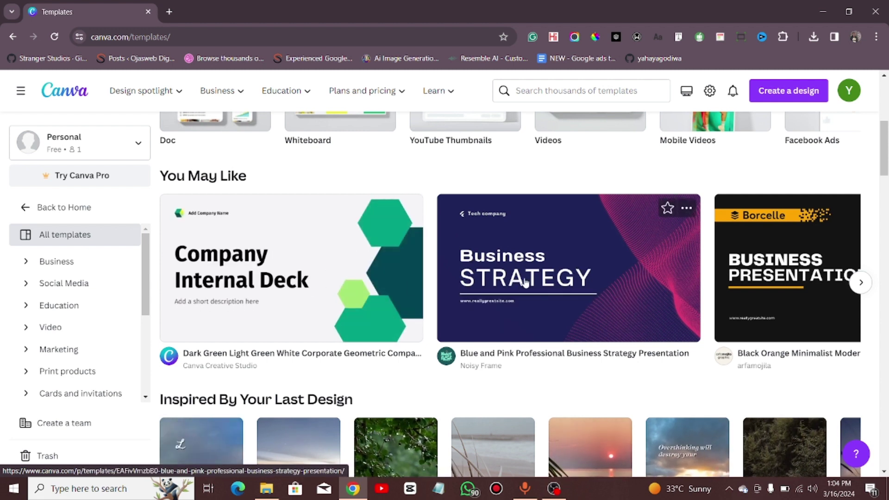
{"action": "scroll", "coordinate": [532, 268], "scroll_direction": "down", "scroll_amount": 6}
{"action": "scroll", "coordinate": [434, 263], "scroll_direction": "down", "scroll_amount": 3}
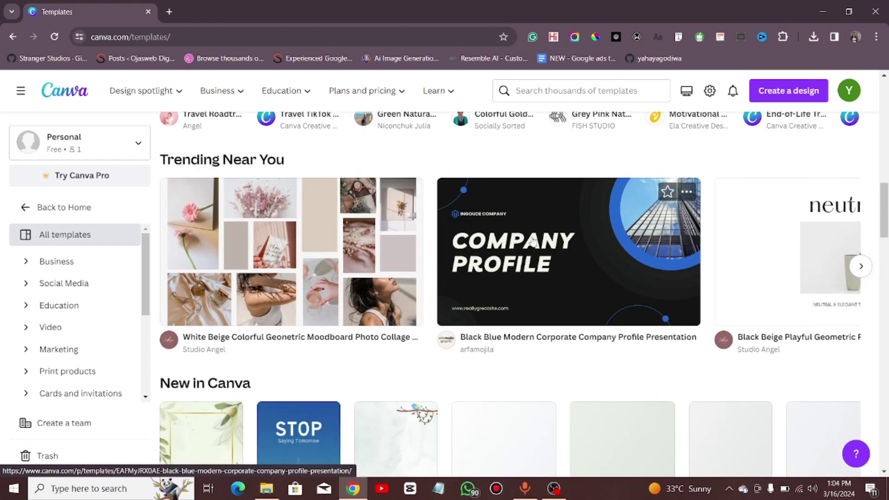
{"action": "scroll", "coordinate": [520, 280], "scroll_direction": "down", "scroll_amount": 5}
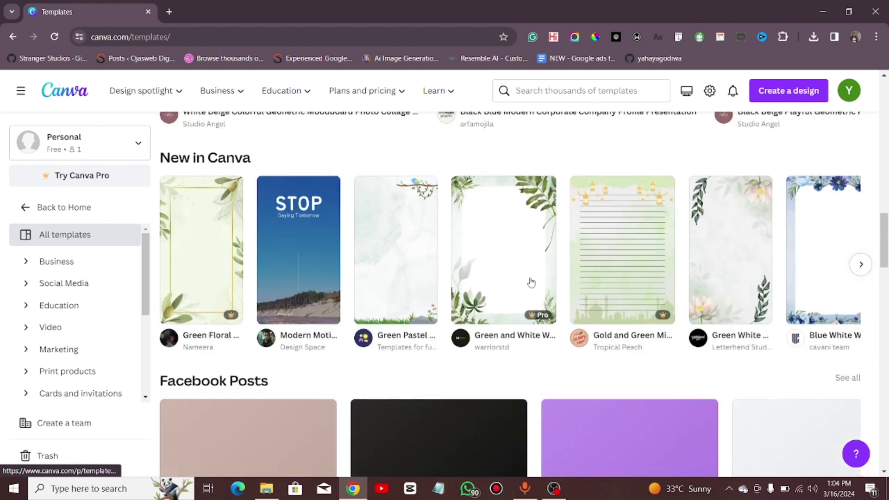
{"action": "scroll", "coordinate": [514, 278], "scroll_direction": "up", "scroll_amount": 15}
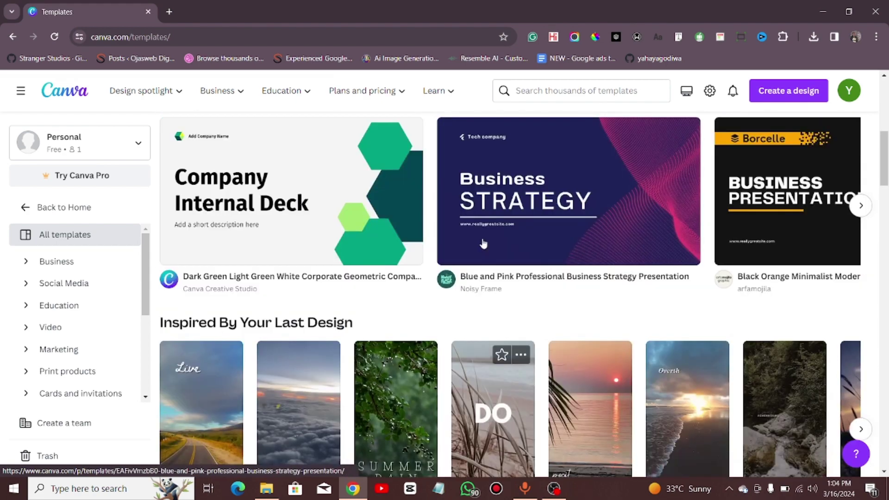
{"action": "scroll", "coordinate": [483, 244], "scroll_direction": "up", "scroll_amount": 7}
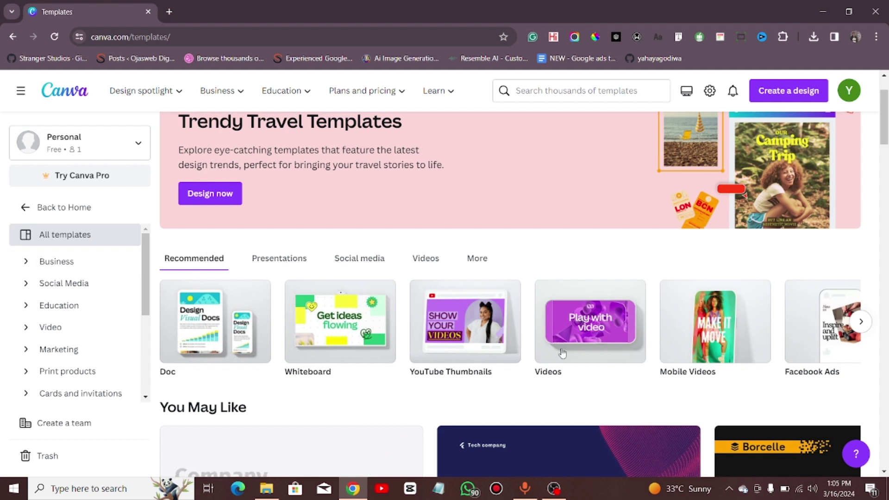
Filter to YouTube Thumbnail templates and browse designs like Breaking News and Kyoto Trip
{"action": "left_click", "coordinate": [461, 339]}
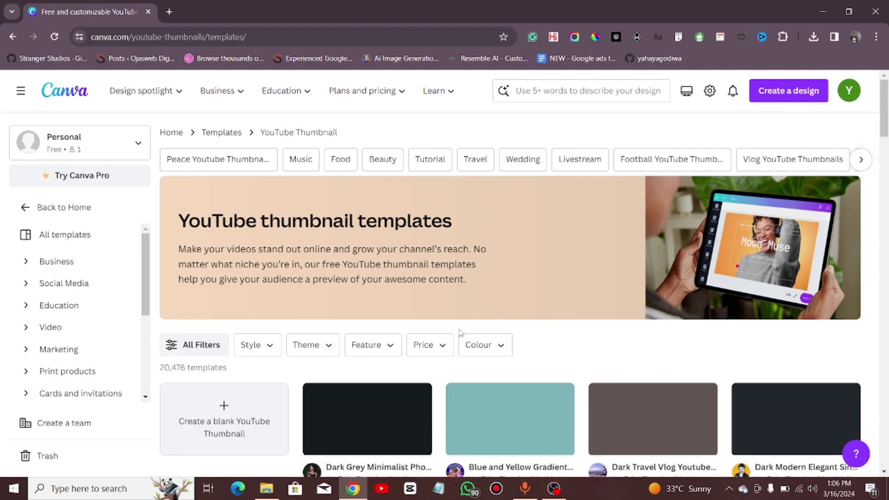
{"action": "scroll", "coordinate": [510, 322], "scroll_direction": "down", "scroll_amount": 7}
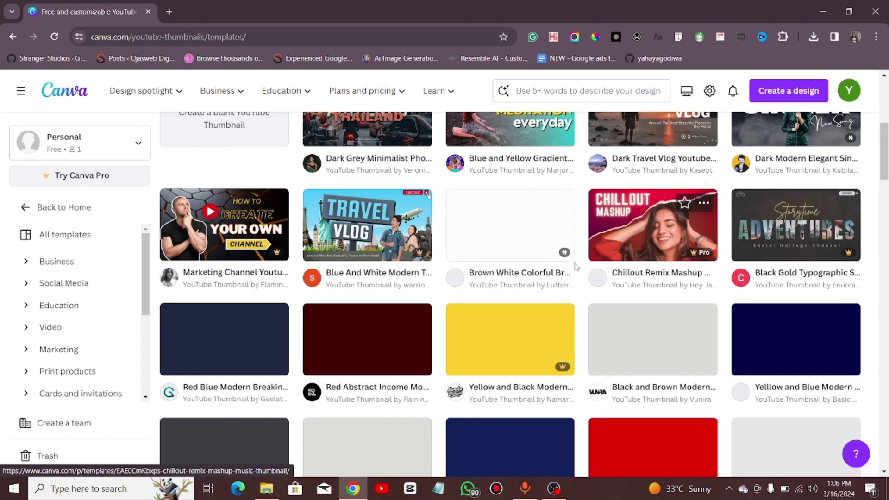
{"action": "scroll", "coordinate": [519, 259], "scroll_direction": "down", "scroll_amount": 2}
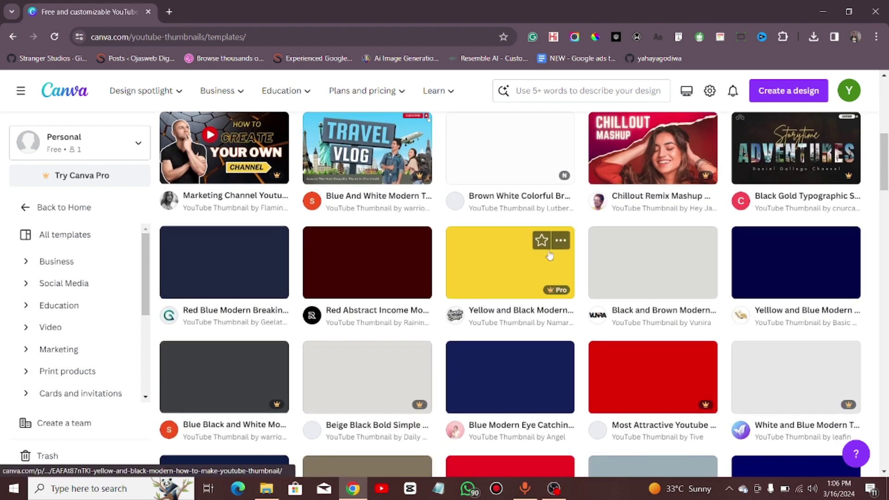
{"action": "scroll", "coordinate": [501, 269], "scroll_direction": "down", "scroll_amount": 5}
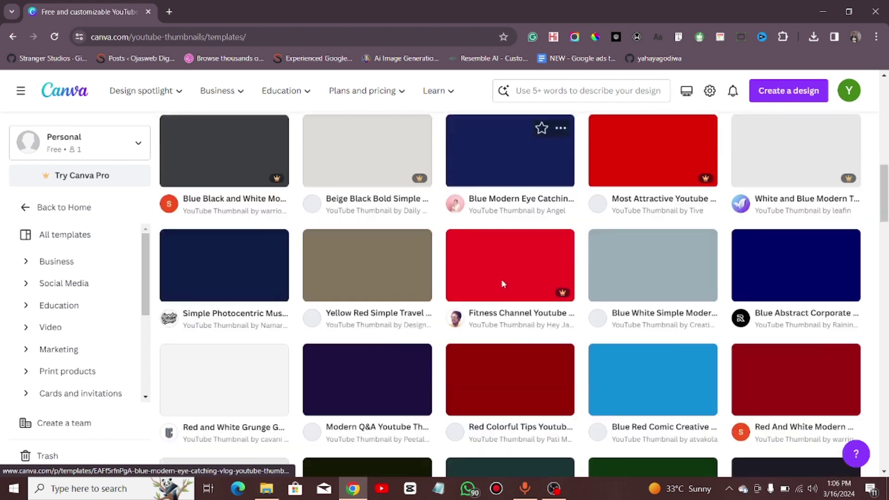
{"action": "scroll", "coordinate": [518, 238], "scroll_direction": "up", "scroll_amount": 3}
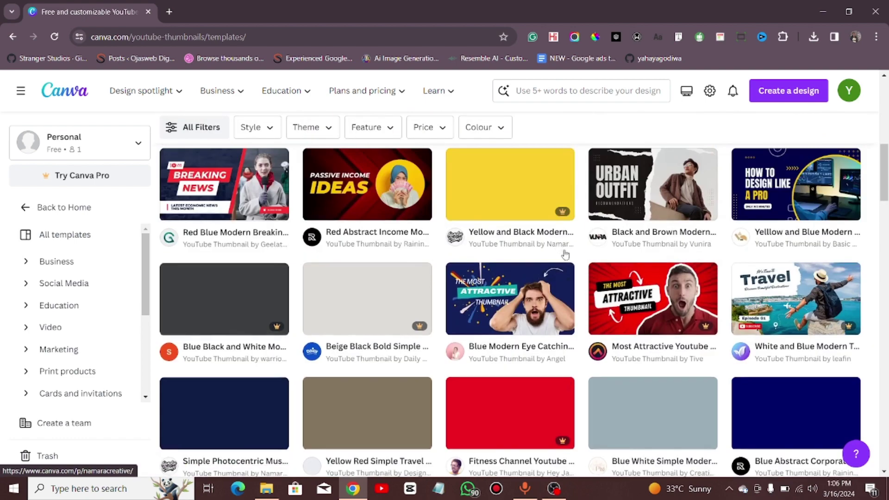
{"action": "scroll", "coordinate": [424, 271], "scroll_direction": "up", "scroll_amount": 7}
{"action": "scroll", "coordinate": [424, 271], "scroll_direction": "down", "scroll_amount": 10}
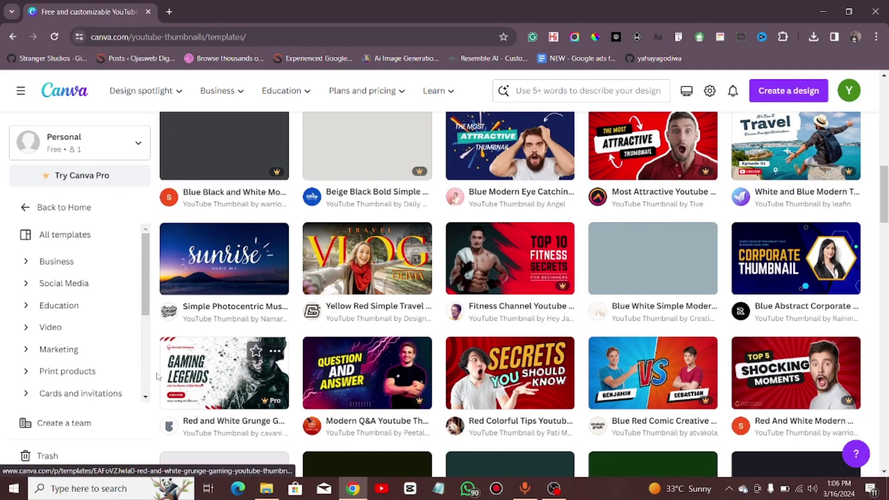
{"action": "scroll", "coordinate": [251, 224], "scroll_direction": "down", "scroll_amount": 5}
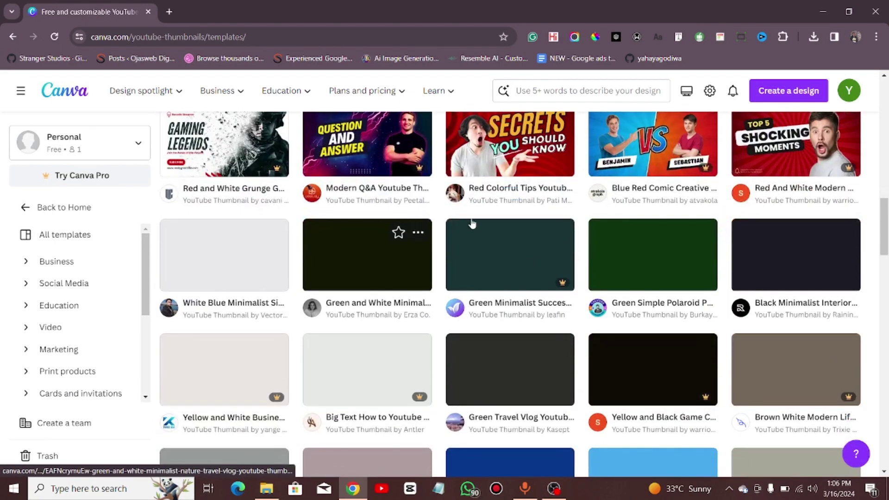
{"action": "scroll", "coordinate": [477, 242], "scroll_direction": "up", "scroll_amount": 2}
{"action": "scroll", "coordinate": [477, 241], "scroll_direction": "up", "scroll_amount": 2}
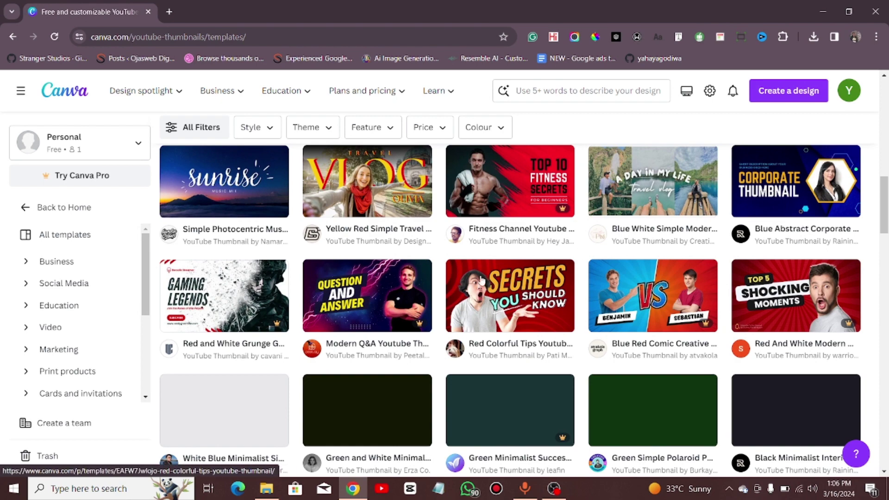
{"action": "scroll", "coordinate": [445, 277], "scroll_direction": "up", "scroll_amount": 2}
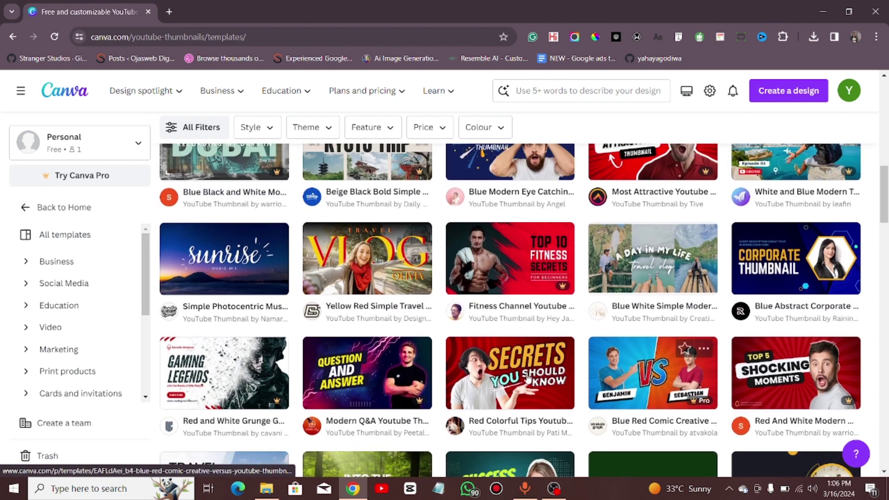
{"action": "scroll", "coordinate": [662, 336], "scroll_direction": "down", "scroll_amount": 2}
{"action": "scroll", "coordinate": [662, 335], "scroll_direction": "down", "scroll_amount": 2}
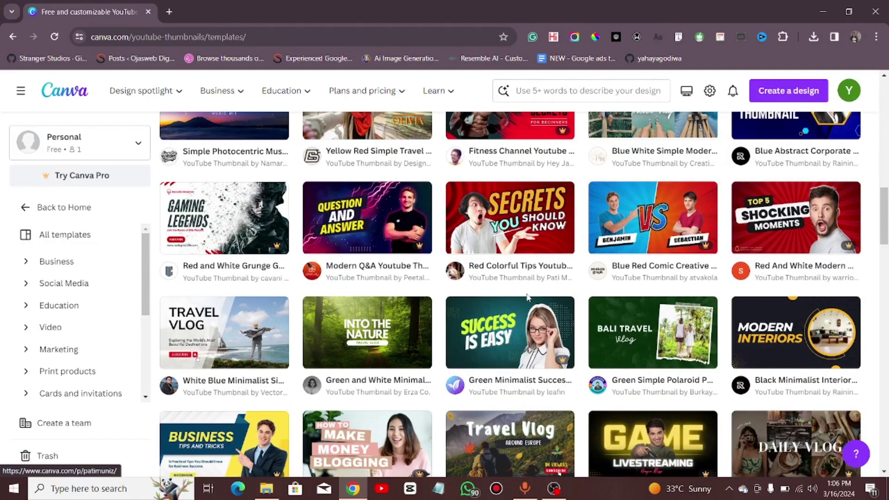
{"action": "scroll", "coordinate": [398, 308], "scroll_direction": "down", "scroll_amount": 3}
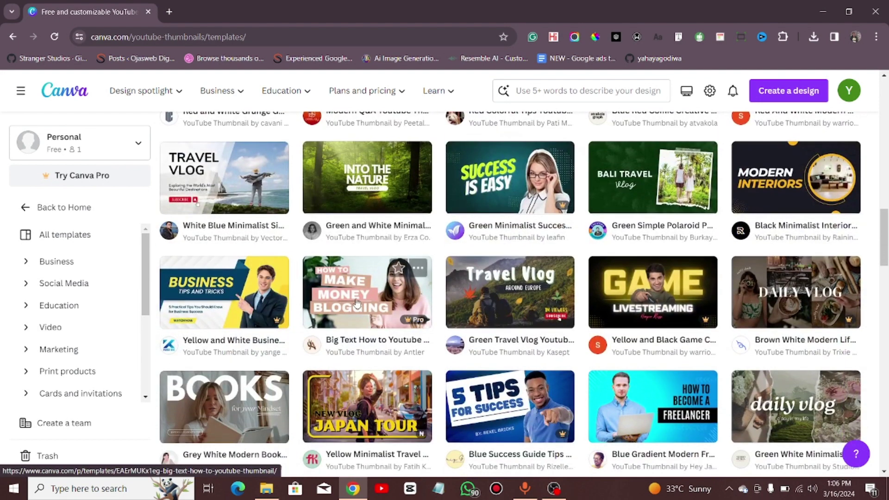
{"action": "scroll", "coordinate": [542, 352], "scroll_direction": "down", "scroll_amount": 3}
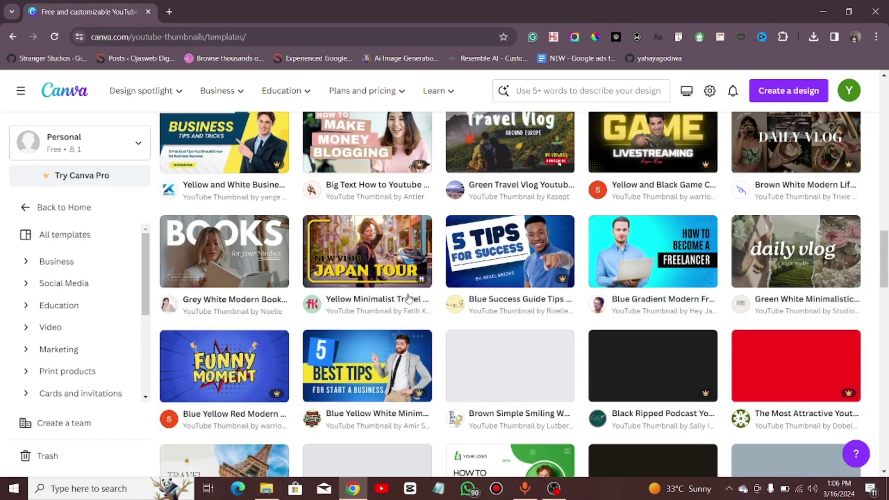
{"action": "scroll", "coordinate": [484, 325], "scroll_direction": "up", "scroll_amount": 9}
{"action": "scroll", "coordinate": [473, 287], "scroll_direction": "up", "scroll_amount": 5}
{"action": "scroll", "coordinate": [486, 282], "scroll_direction": "down", "scroll_amount": 5}
{"action": "scroll", "coordinate": [510, 276], "scroll_direction": "up", "scroll_amount": 5}
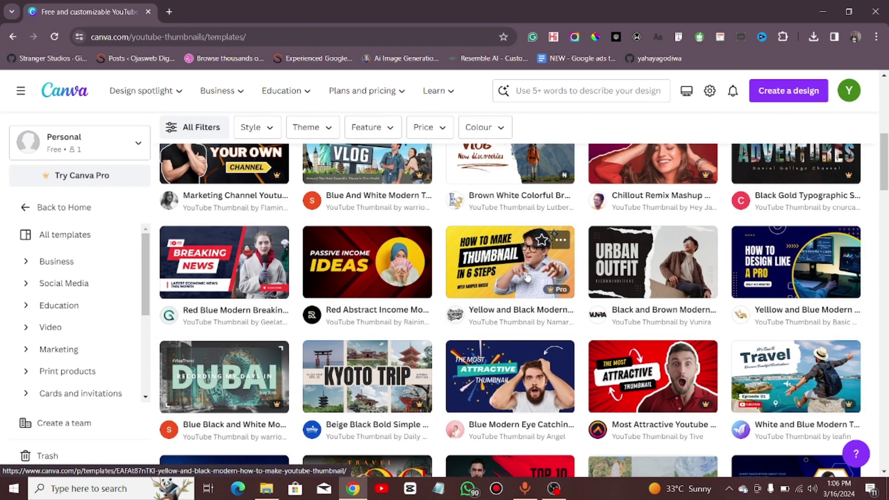
{"action": "mouse_move", "coordinate": [551, 293]}
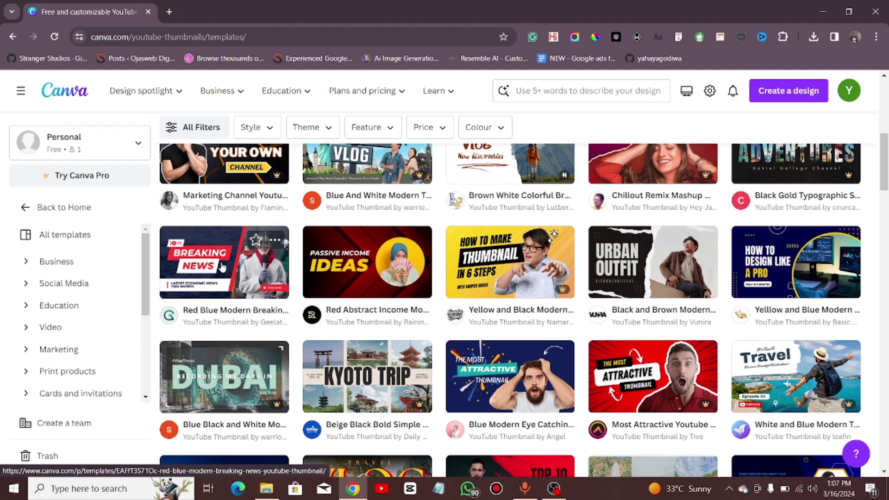
{"action": "scroll", "coordinate": [570, 308], "scroll_direction": "up", "scroll_amount": 5}
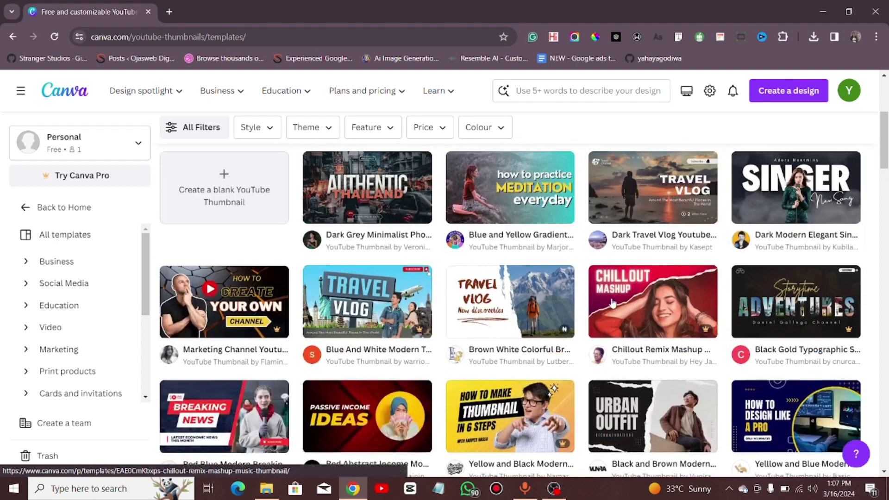
{"action": "scroll", "coordinate": [566, 305], "scroll_direction": "up", "scroll_amount": 3}
{"action": "scroll", "coordinate": [532, 319], "scroll_direction": "down", "scroll_amount": 5}
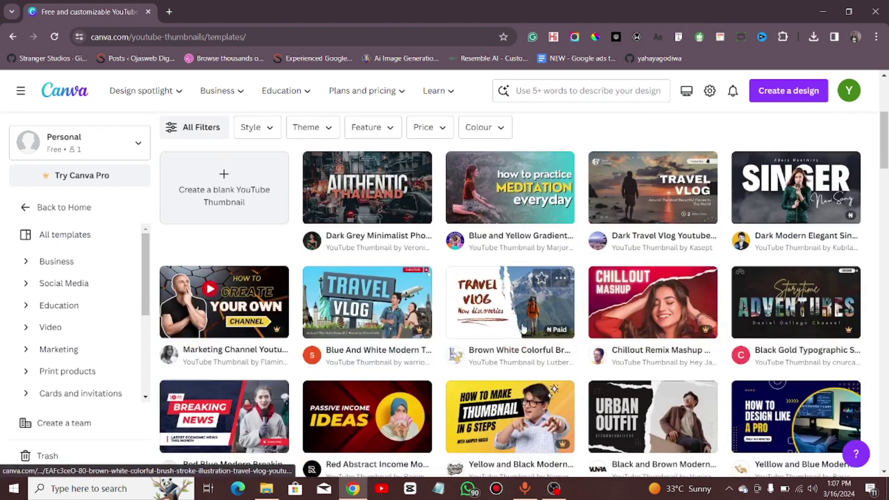
{"action": "scroll", "coordinate": [603, 315], "scroll_direction": "down", "scroll_amount": 5}
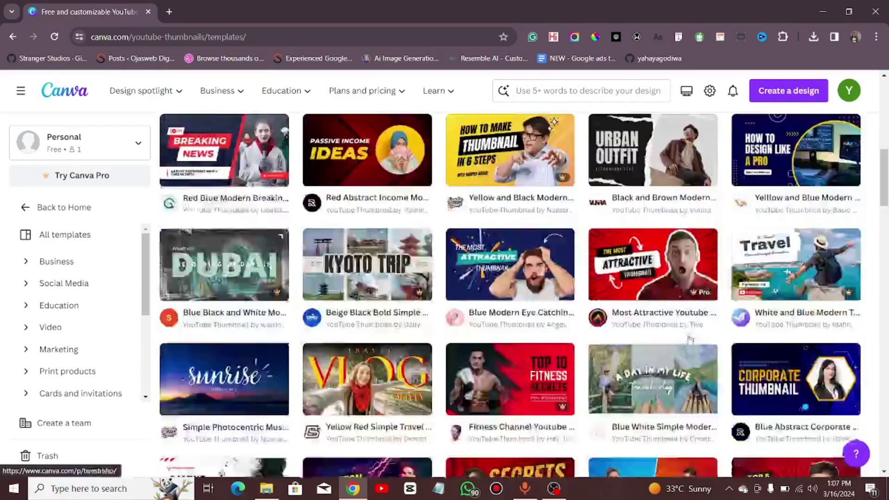
{"action": "scroll", "coordinate": [667, 312], "scroll_direction": "down", "scroll_amount": 3}
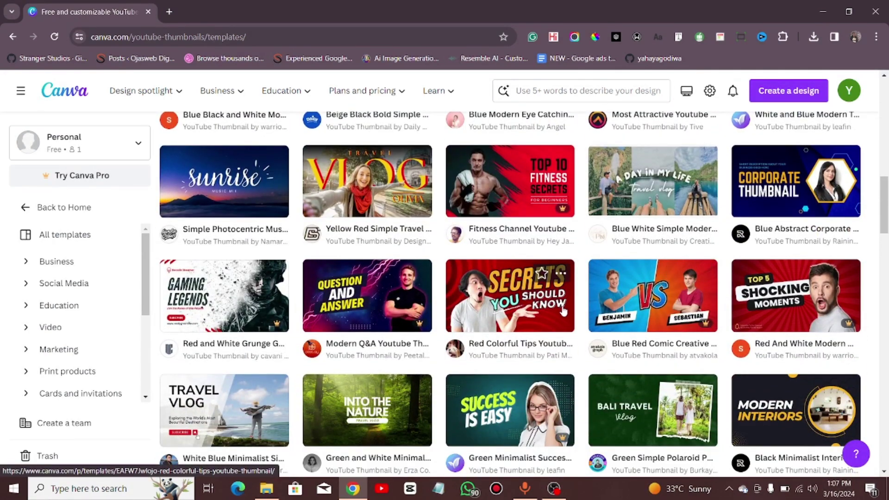
{"action": "scroll", "coordinate": [488, 311], "scroll_direction": "down", "scroll_amount": 3}
{"action": "scroll", "coordinate": [296, 292], "scroll_direction": "up", "scroll_amount": 1}
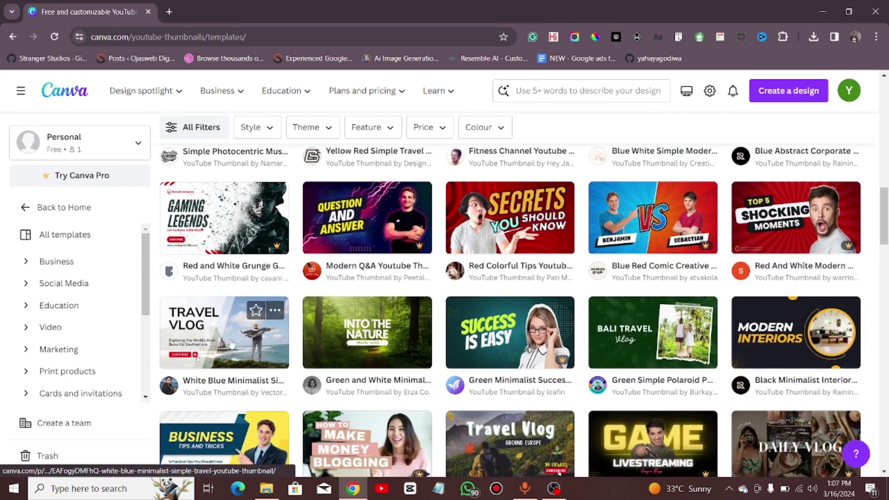
{"action": "scroll", "coordinate": [324, 336], "scroll_direction": "down", "scroll_amount": 3}
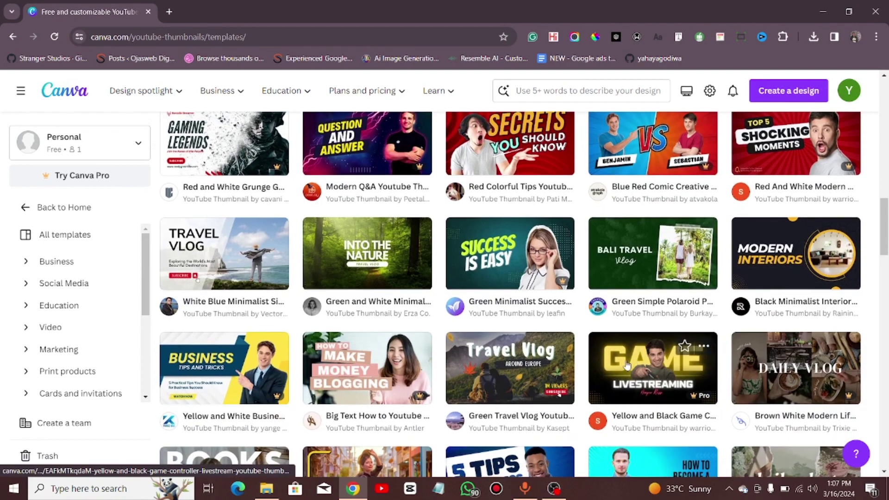
{"action": "scroll", "coordinate": [363, 380], "scroll_direction": "down", "scroll_amount": 2}
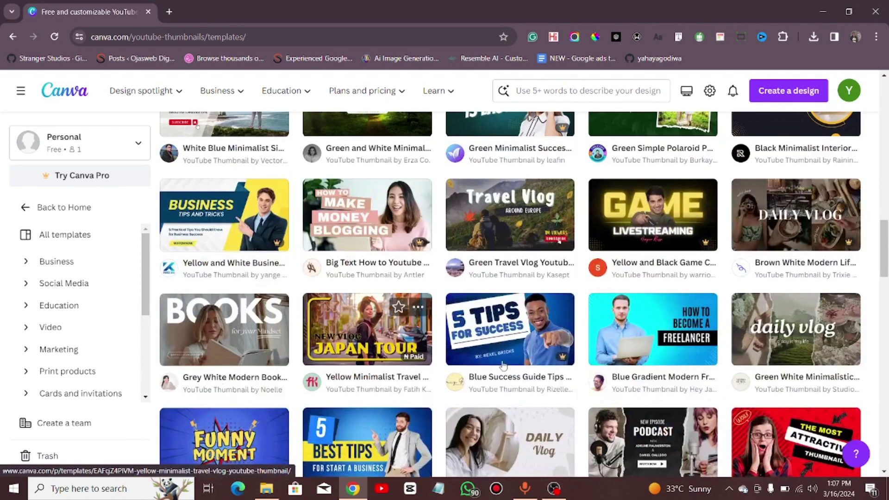
{"action": "scroll", "coordinate": [787, 310], "scroll_direction": "down", "scroll_amount": 3}
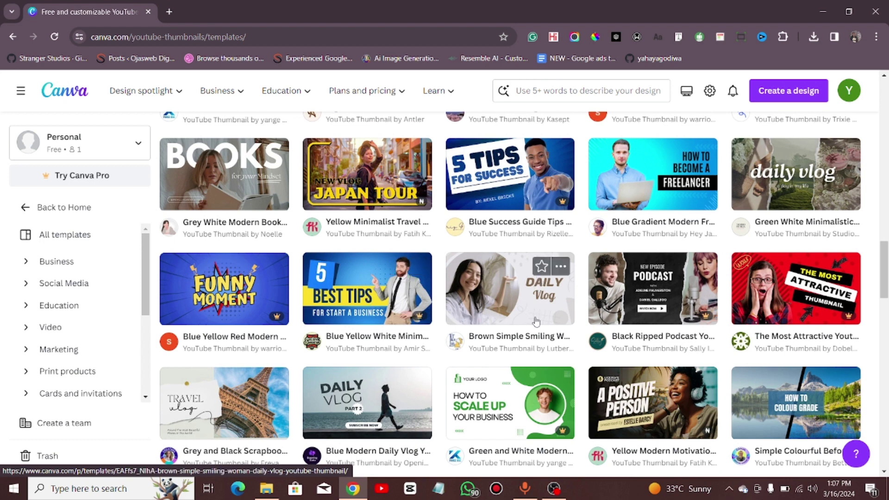
{"action": "scroll", "coordinate": [463, 310], "scroll_direction": "down", "scroll_amount": 2}
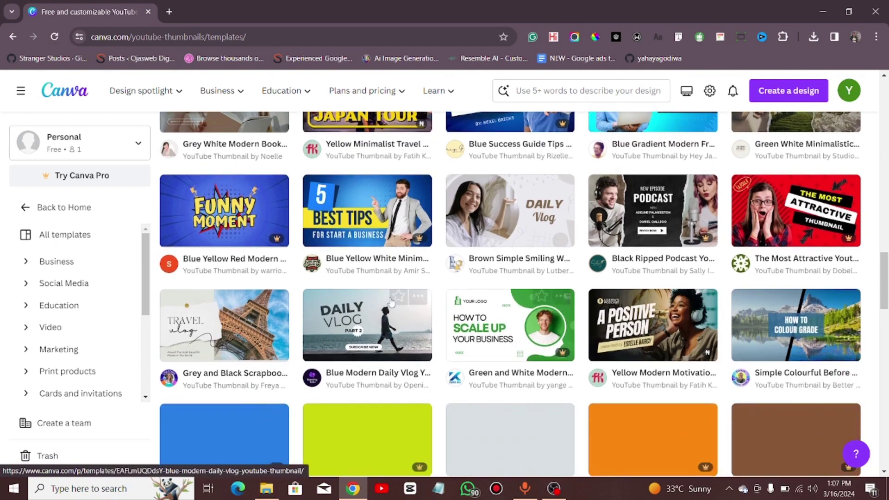
{"action": "scroll", "coordinate": [452, 323], "scroll_direction": "down", "scroll_amount": 2}
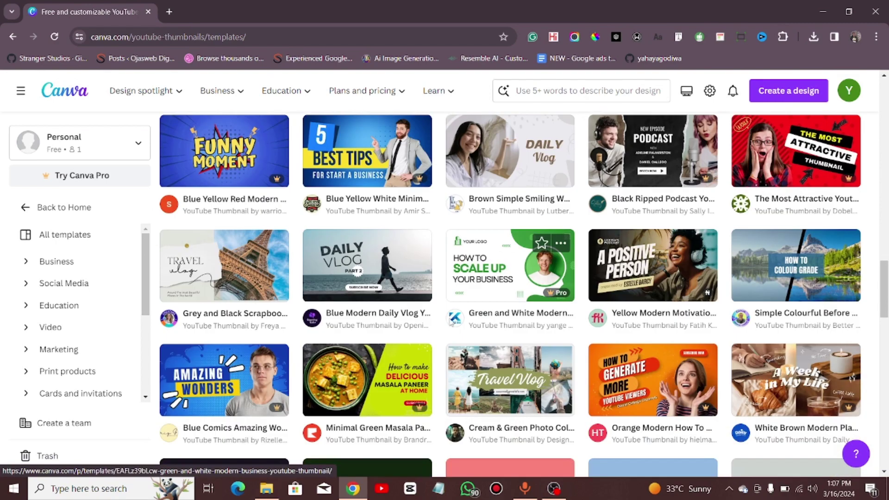
{"action": "scroll", "coordinate": [222, 294], "scroll_direction": "down", "scroll_amount": 2}
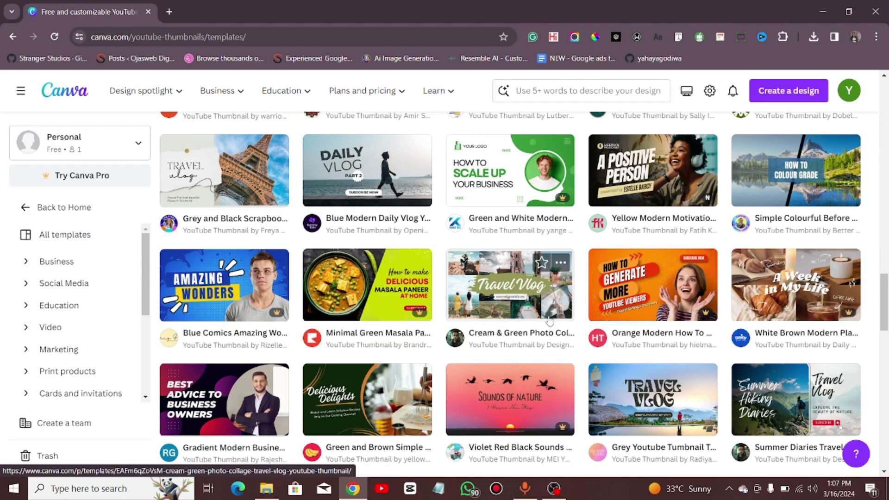
{"action": "scroll", "coordinate": [550, 320], "scroll_direction": "down", "scroll_amount": 3}
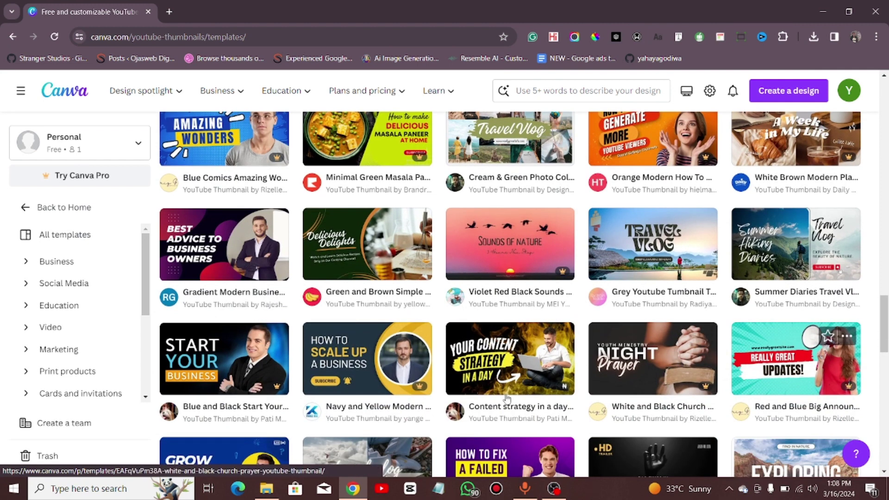
{"action": "scroll", "coordinate": [508, 399], "scroll_direction": "down", "scroll_amount": 2}
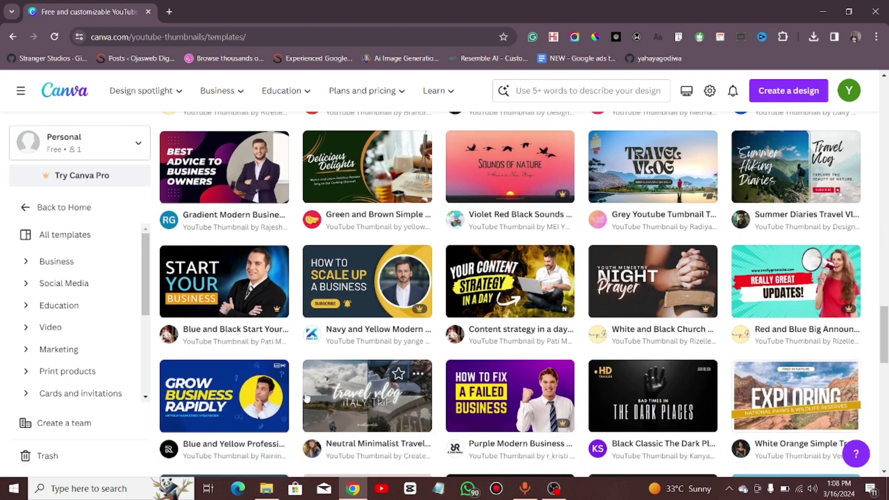
{"action": "scroll", "coordinate": [232, 403], "scroll_direction": "down", "scroll_amount": 2}
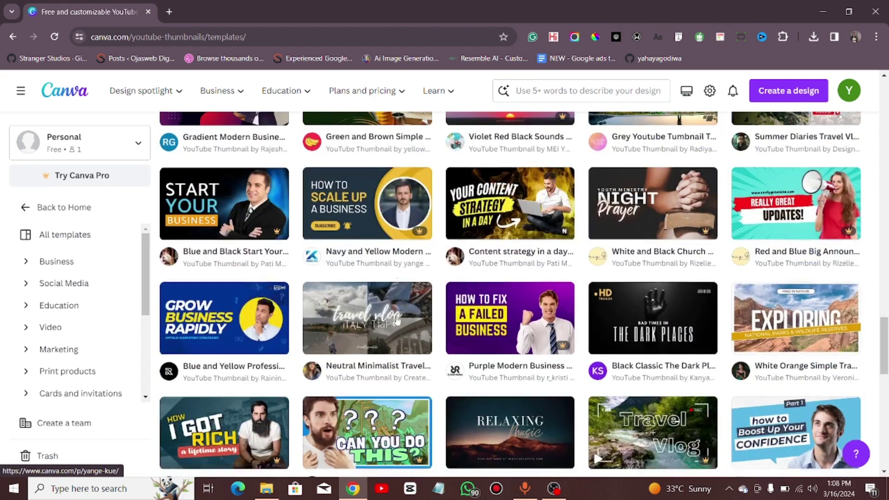
{"action": "scroll", "coordinate": [397, 320], "scroll_direction": "down", "scroll_amount": 2}
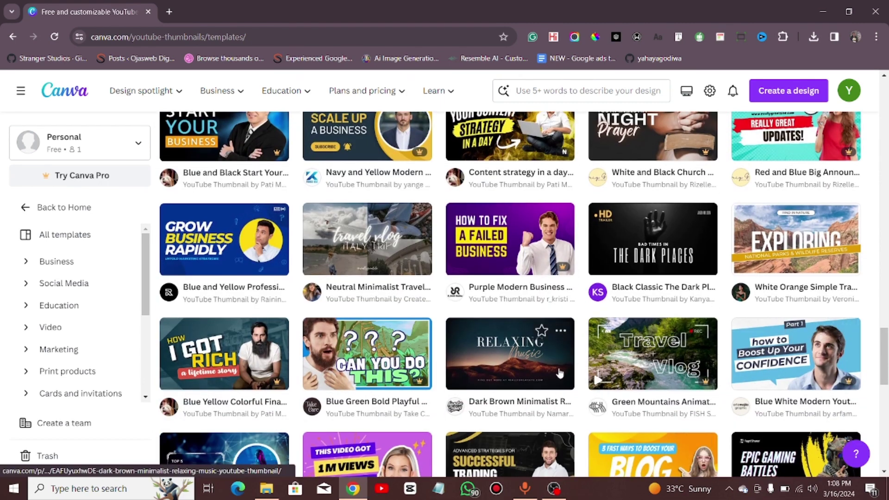
{"action": "scroll", "coordinate": [560, 373], "scroll_direction": "down", "scroll_amount": 6}
{"action": "scroll", "coordinate": [546, 267], "scroll_direction": "up", "scroll_amount": 3}
{"action": "scroll", "coordinate": [556, 296], "scroll_direction": "down", "scroll_amount": 6}
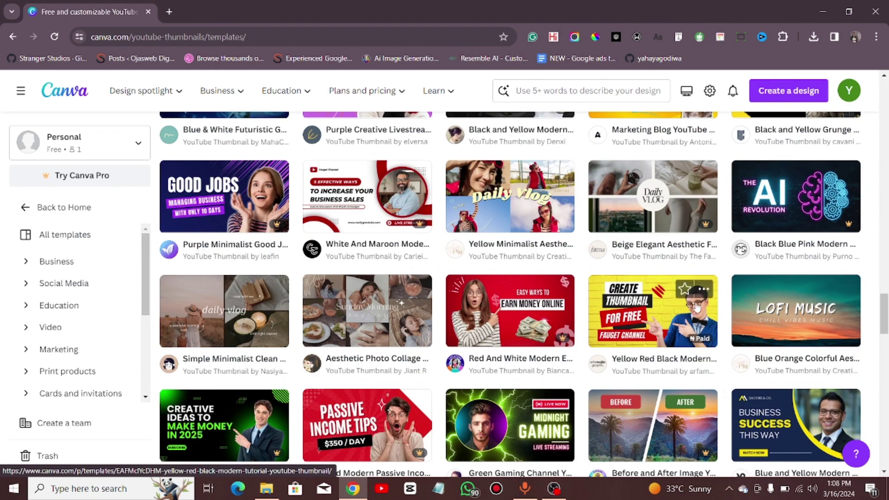
{"action": "scroll", "coordinate": [633, 329], "scroll_direction": "up", "scroll_amount": 15}
{"action": "scroll", "coordinate": [462, 318], "scroll_direction": "up", "scroll_amount": 20}
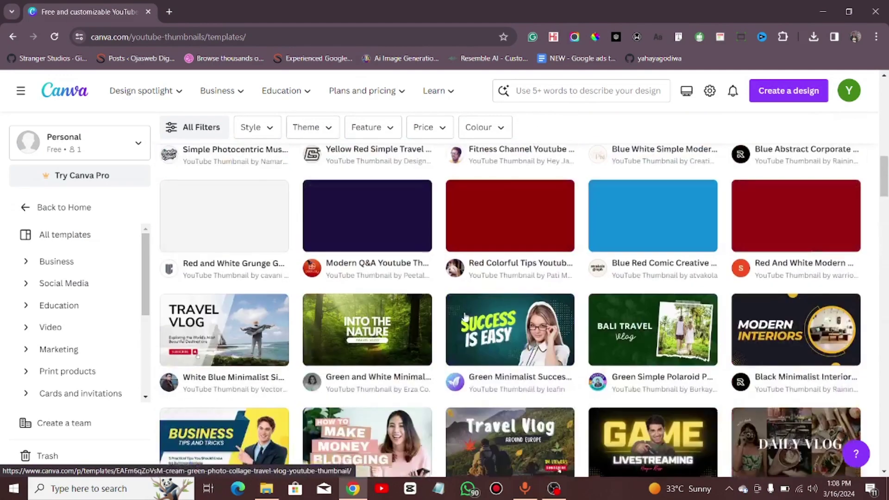
{"action": "scroll", "coordinate": [480, 329], "scroll_direction": "up", "scroll_amount": 2}
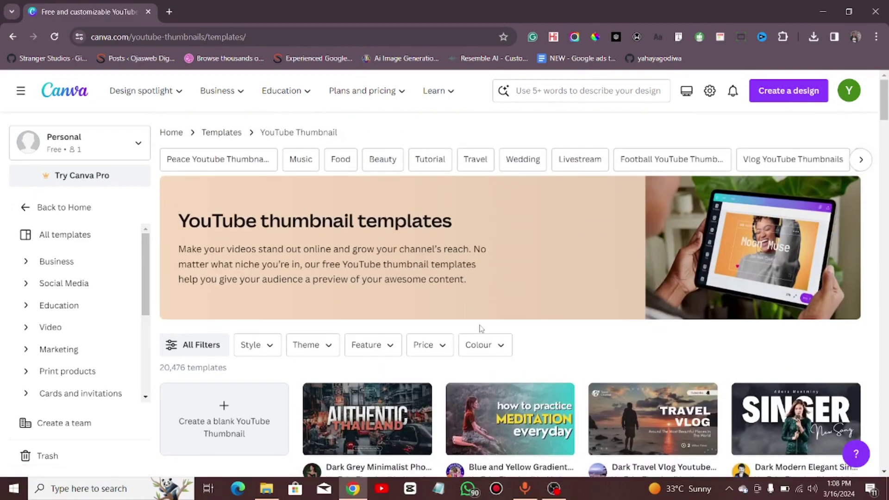
{"action": "scroll", "coordinate": [482, 330], "scroll_direction": "down", "scroll_amount": 4}
{"action": "scroll", "coordinate": [722, 307], "scroll_direction": "down", "scroll_amount": 3}
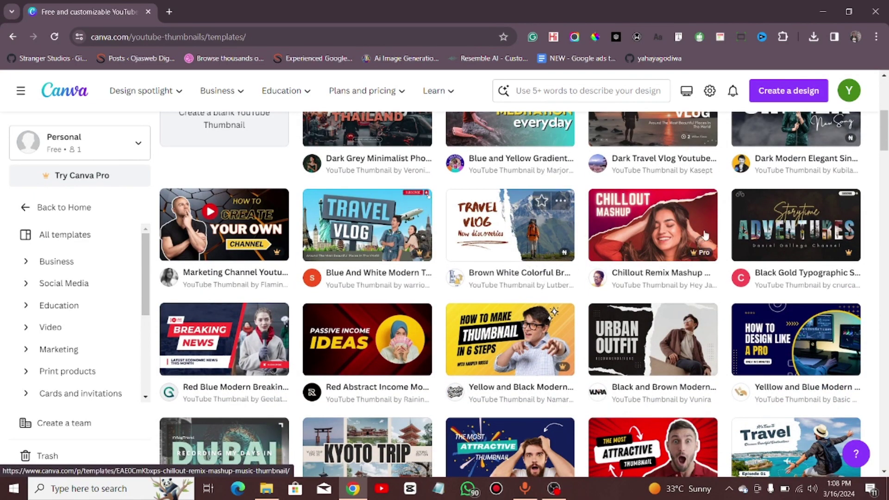
{"action": "scroll", "coordinate": [324, 296], "scroll_direction": "down", "scroll_amount": 2}
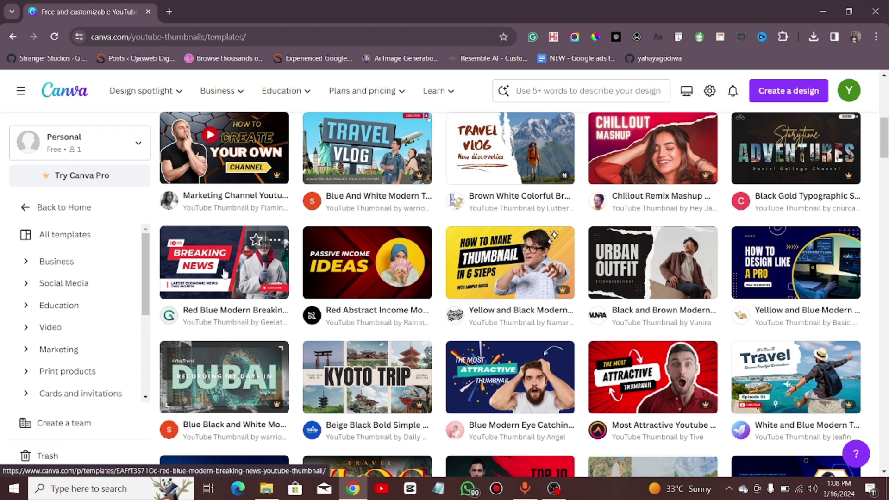
Customise the Red Blue Modern Breaking News template as a new design
{"action": "left_click", "coordinate": [224, 274]}
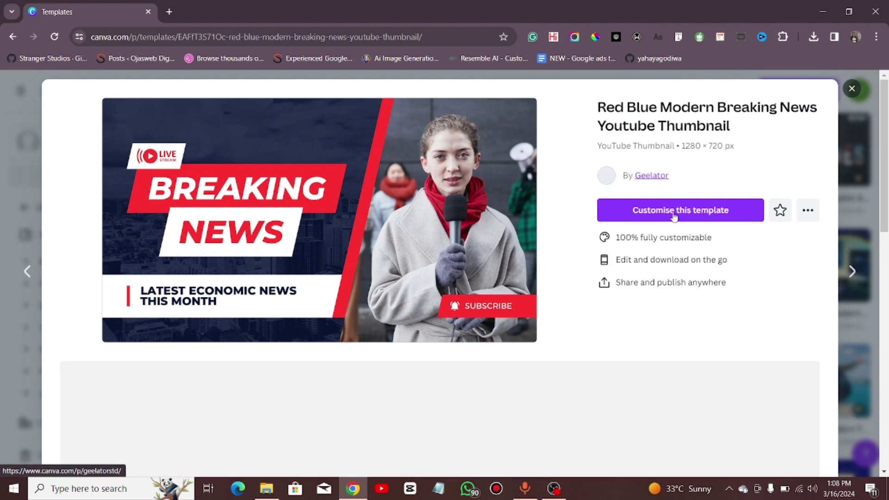
{"action": "left_click", "coordinate": [686, 212]}
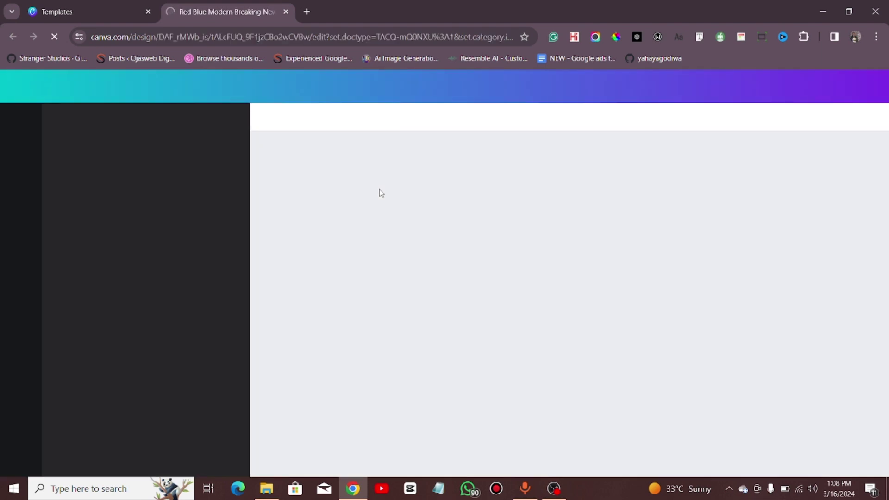
Return to the Red Blue Modern Breaking News design tab once it finishes loading
{"action": "left_click", "coordinate": [75, 11]}
{"action": "scroll", "coordinate": [369, 267], "scroll_direction": "down", "scroll_amount": 3}
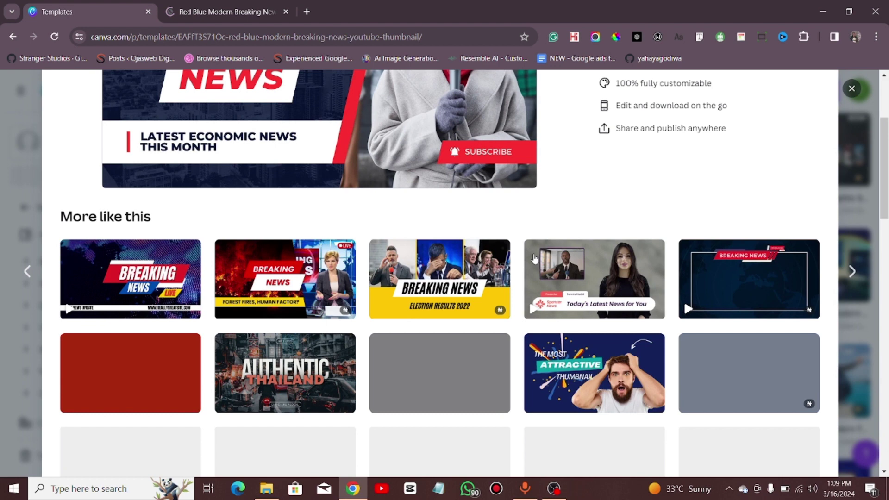
{"action": "left_click", "coordinate": [226, 2]}
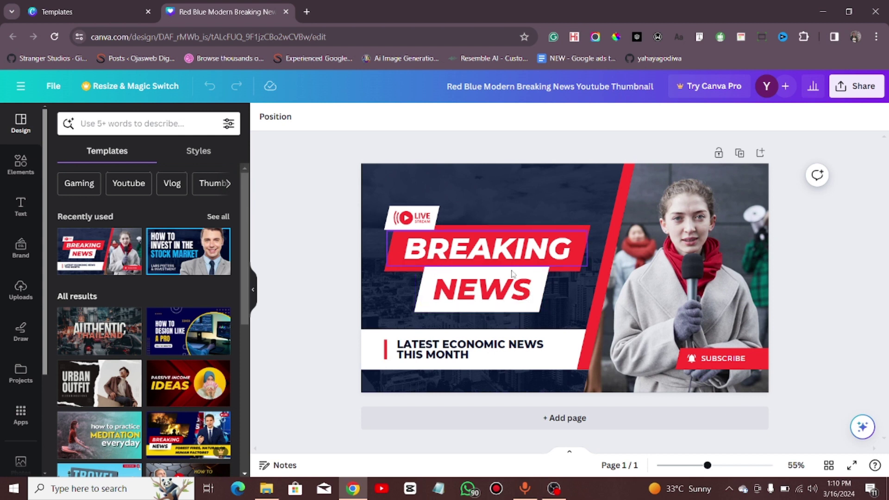
Overwrite the red BREAKING headline word, fixing a mistyped attempt so it reads TRENDING
{"action": "left_click", "coordinate": [469, 255]}
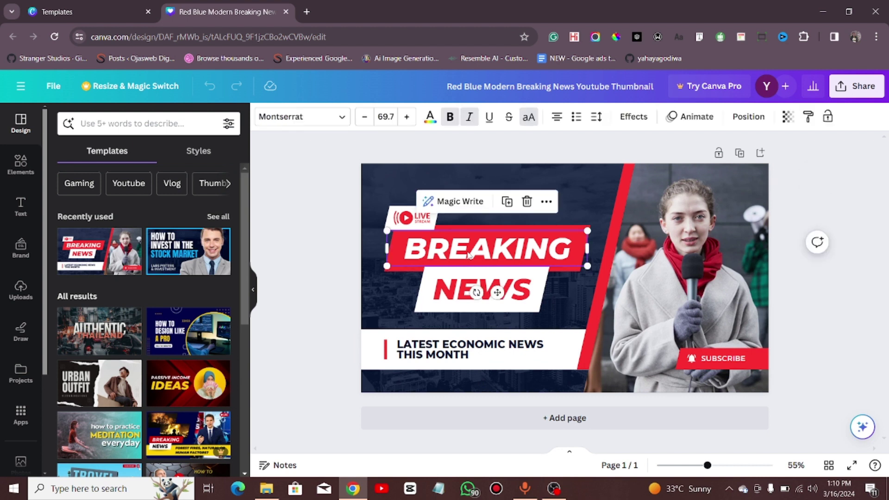
{"action": "left_click", "coordinate": [468, 253]}
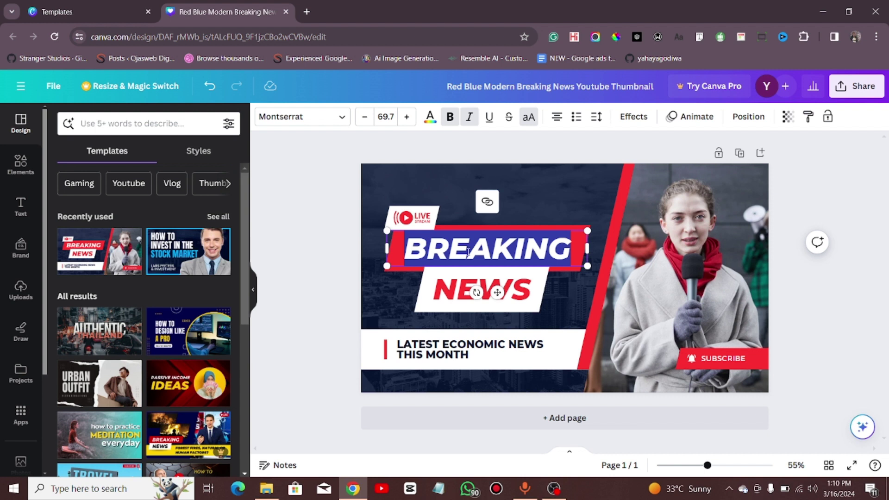
{"action": "left_click", "coordinate": [468, 252]}
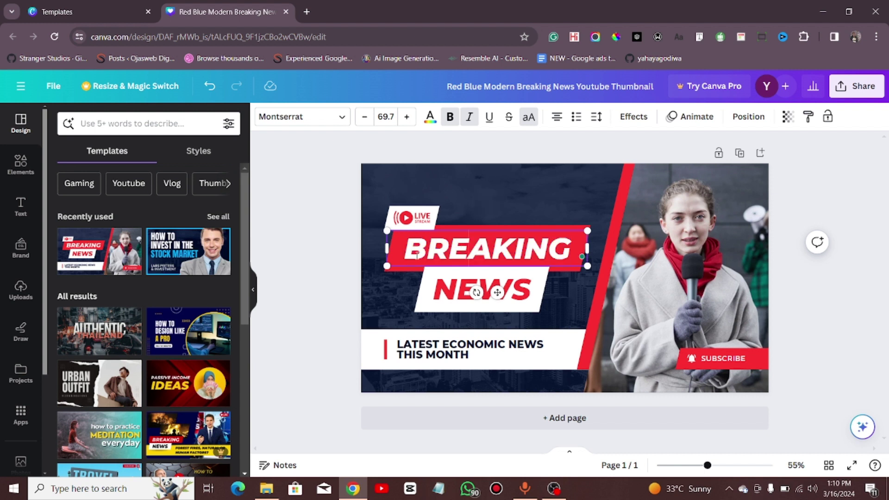
{"action": "left_click_drag", "start_coordinate": [431, 250], "coordinate": [573, 244]}
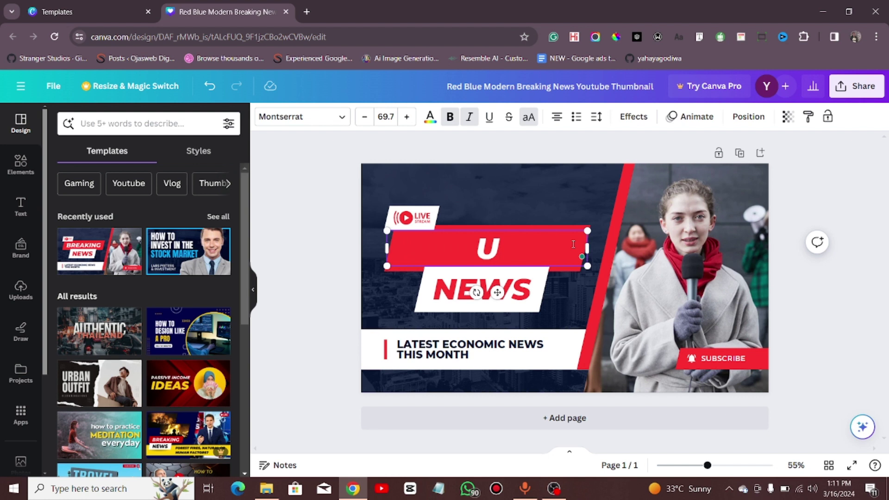
{"action": "type", "text": "PADATE"}
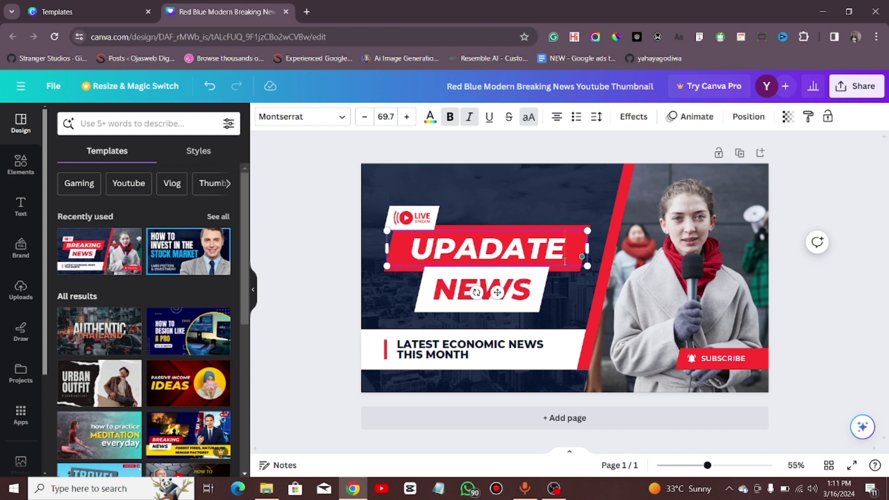
{"action": "left_click", "coordinate": [448, 295]}
{"action": "double_click", "coordinate": [469, 291]}
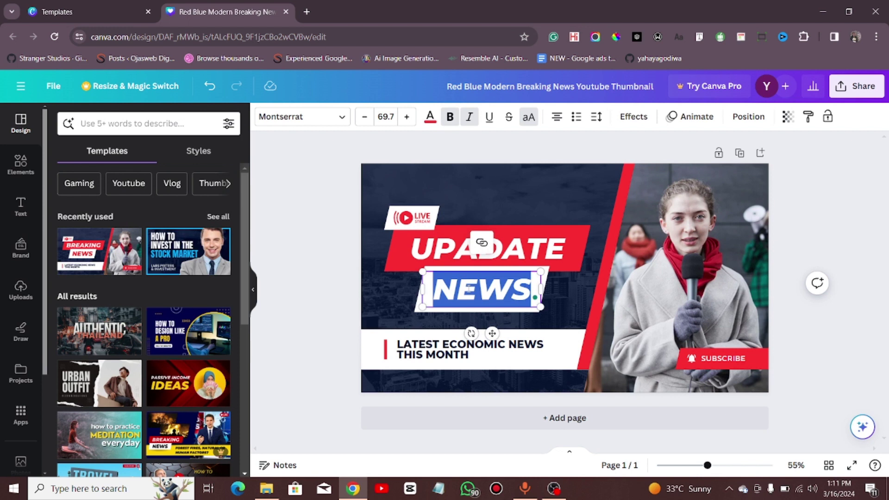
{"action": "left_click", "coordinate": [524, 247]}
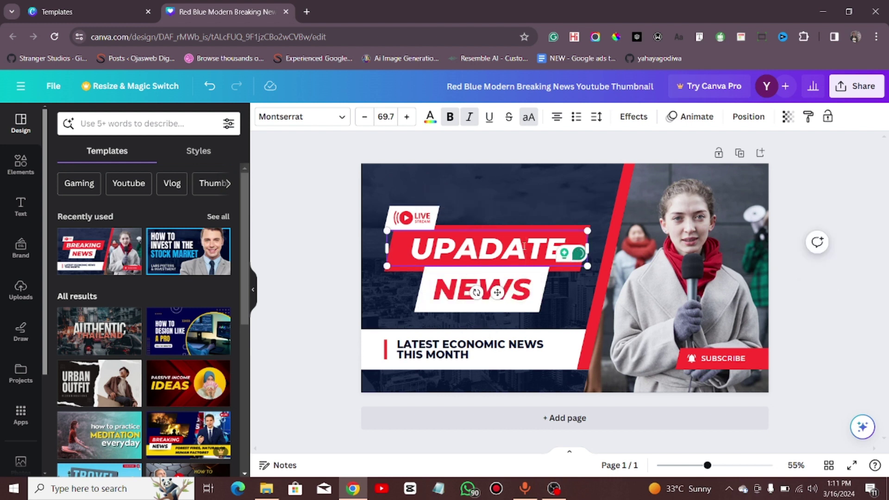
{"action": "type", "text": "A"}
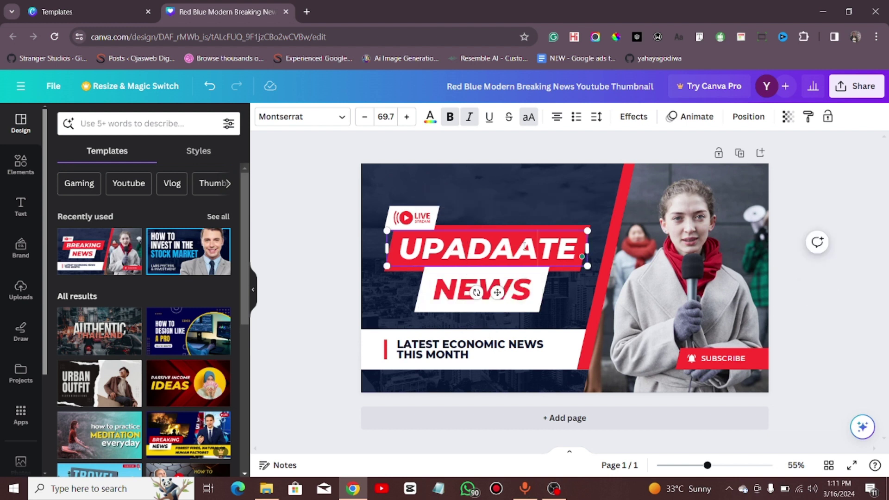
{"action": "double_click", "coordinate": [524, 245]}
{"action": "type", "text": "T"}
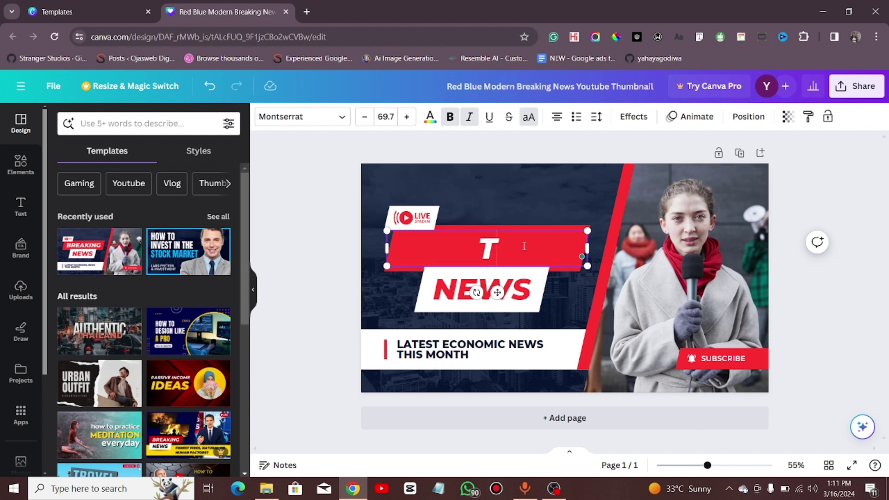
{"action": "type", "text": "RENDING"}
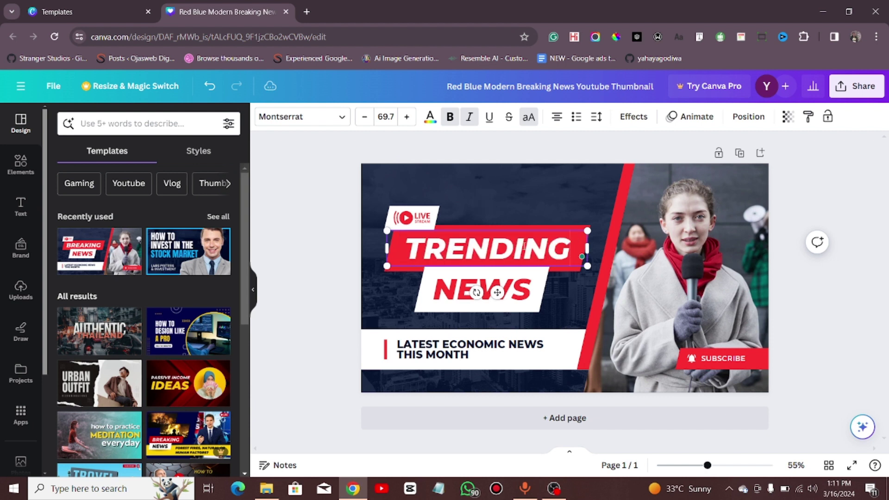
Change the white banner word NEWS to UPDATES
{"action": "left_click", "coordinate": [447, 293]}
{"action": "double_click", "coordinate": [447, 294]}
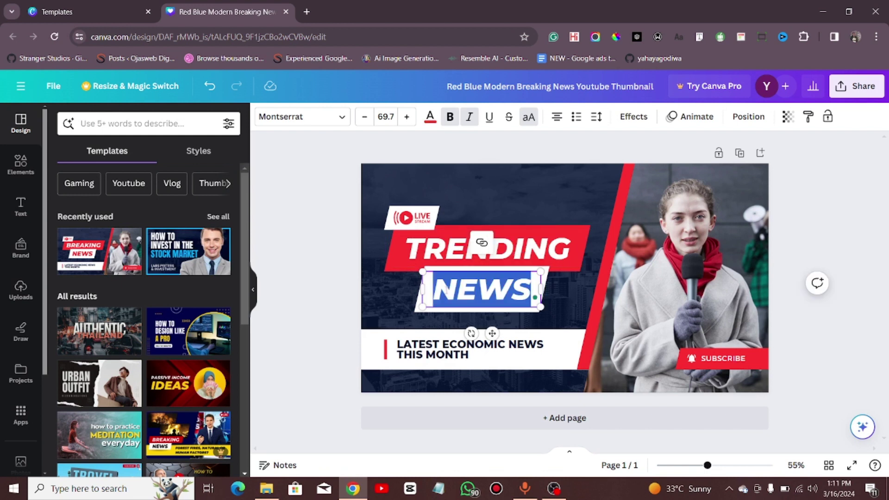
{"action": "type", "text": "UPD"}
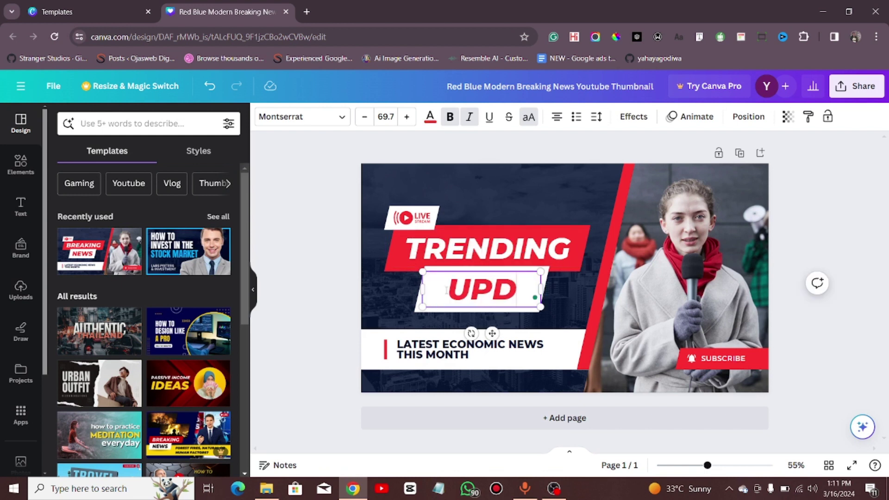
{"action": "type", "text": "ATE"}
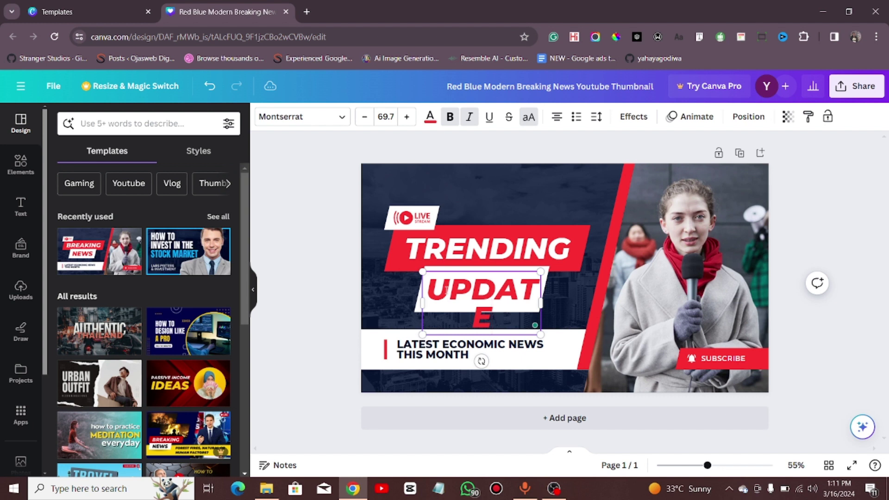
{"action": "type", "text": "S"}
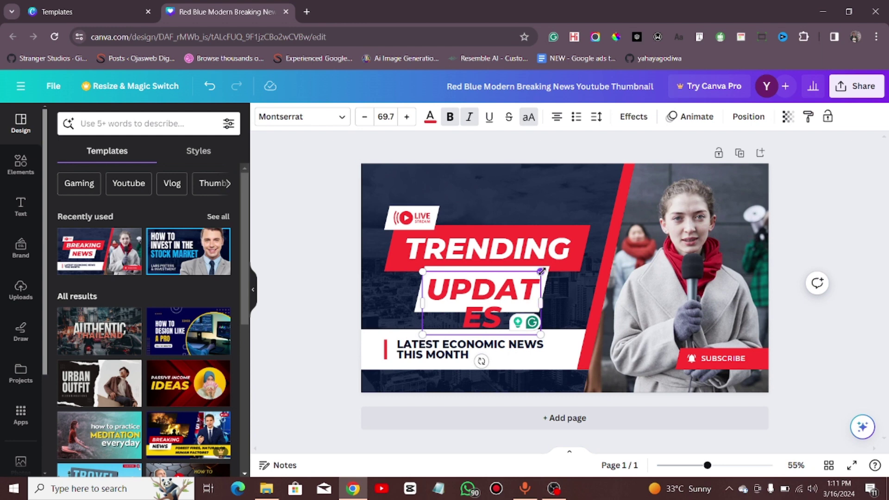
Shrink, widen and reposition UPDATES so it fits on one line in its banner
{"action": "left_click_drag", "start_coordinate": [543, 272], "coordinate": [518, 292]}
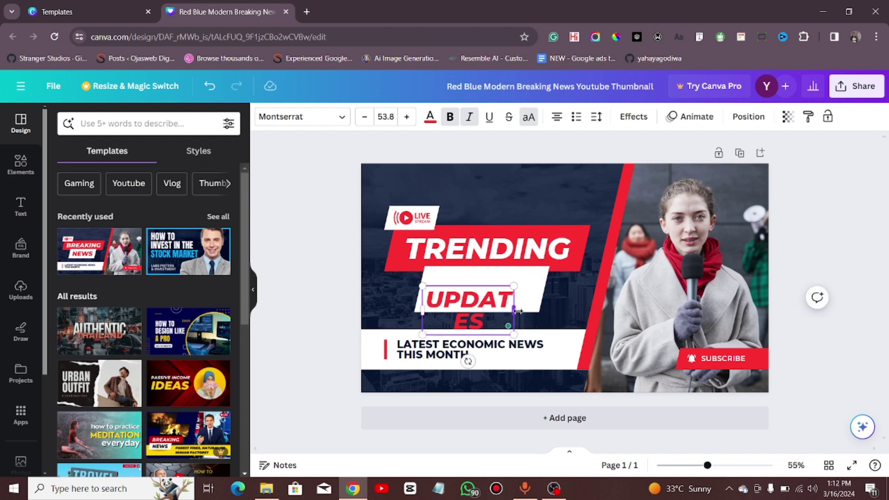
{"action": "left_click_drag", "start_coordinate": [515, 309], "coordinate": [549, 309]}
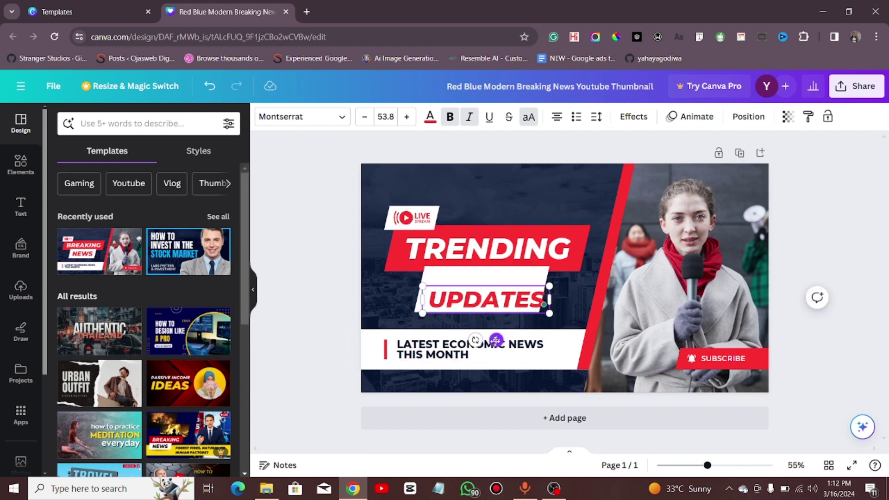
{"action": "left_click_drag", "start_coordinate": [496, 340], "coordinate": [491, 329]}
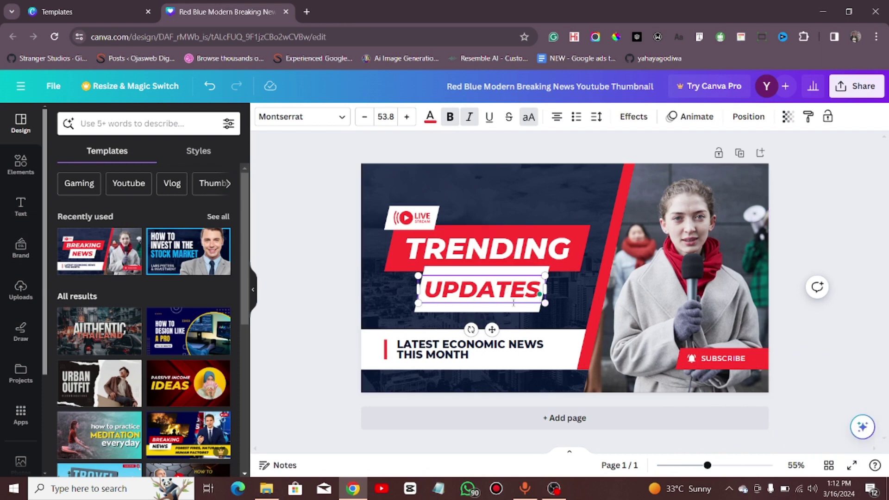
Replace the LATEST ECONOMIC NEWS THIS MONTH subtitle with GET THE LATEST NEWS HERE IN OUR CHANNEL
{"action": "double_click", "coordinate": [446, 351]}
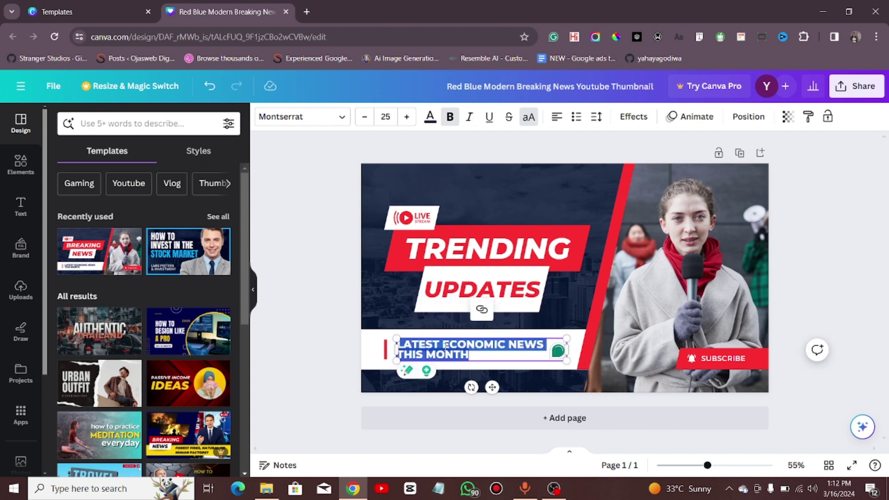
{"action": "type", "text": "GET THE LAS"}
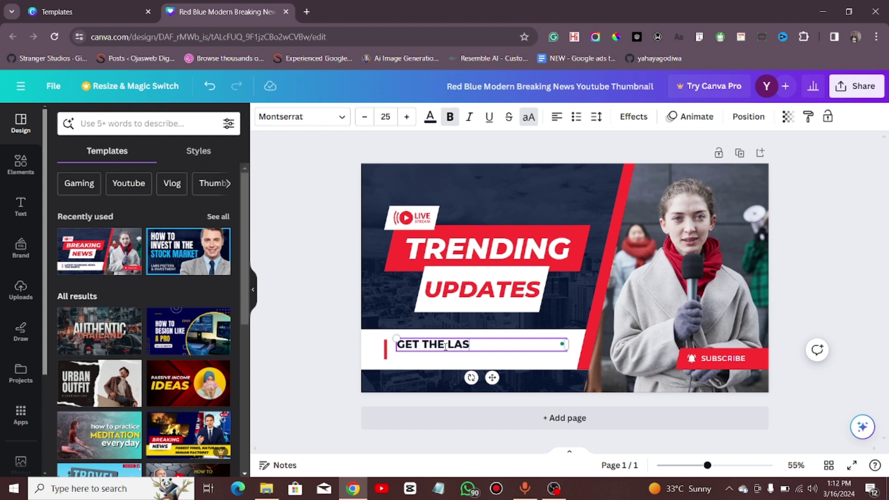
{"action": "key", "text": "BackSpace"}
{"action": "type", "text": "TEST NEWS HERE"}
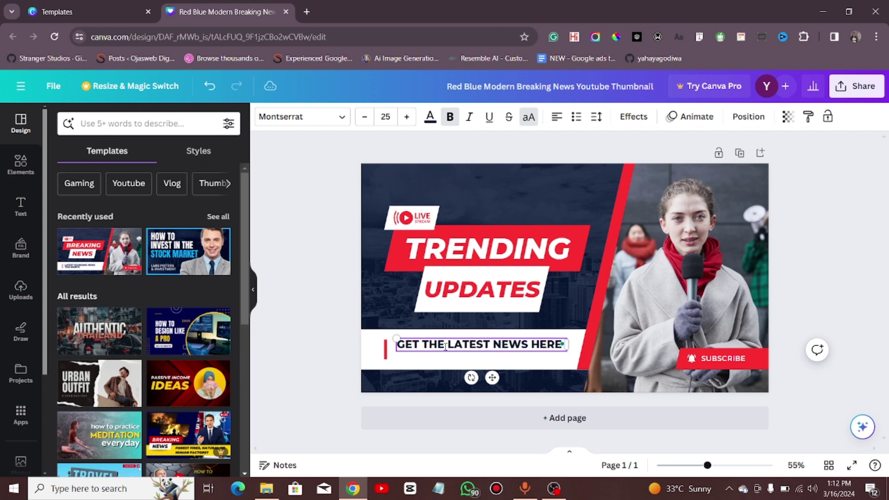
{"action": "type", "text": " IN OUR CHANNEL"}
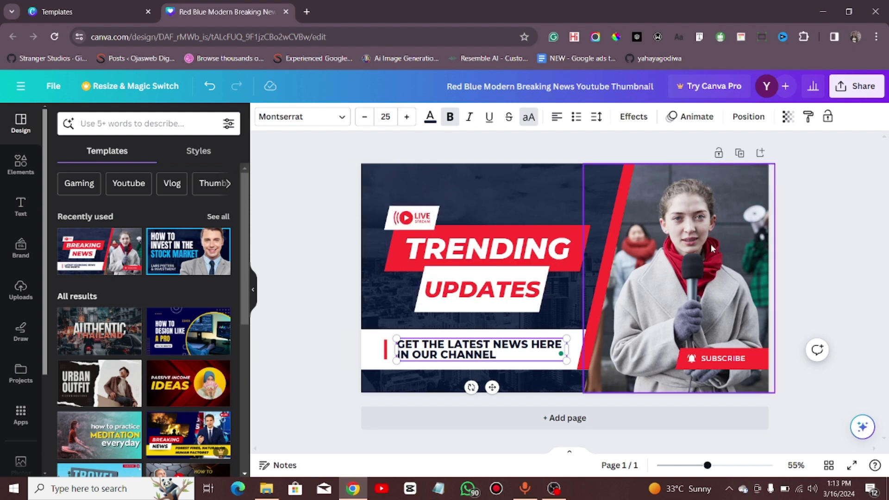
Delete the reporter's image from the right-hand photo frame
{"action": "left_click", "coordinate": [720, 255]}
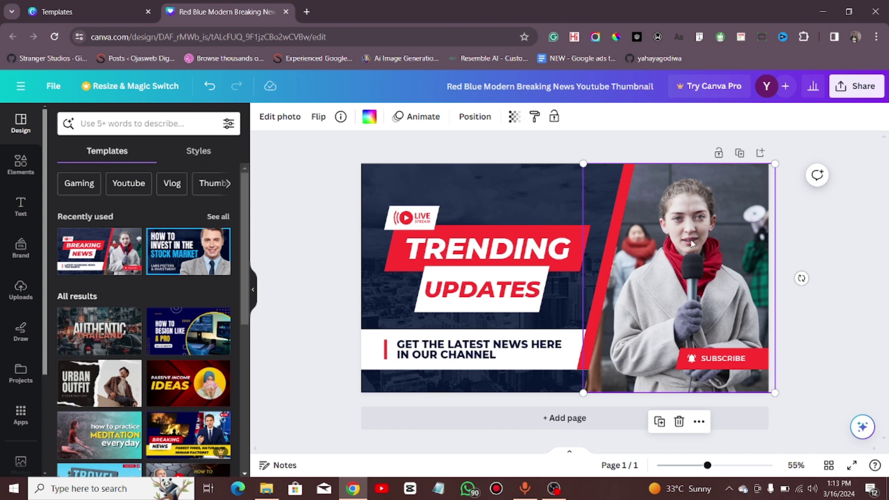
{"action": "left_click", "coordinate": [679, 423]}
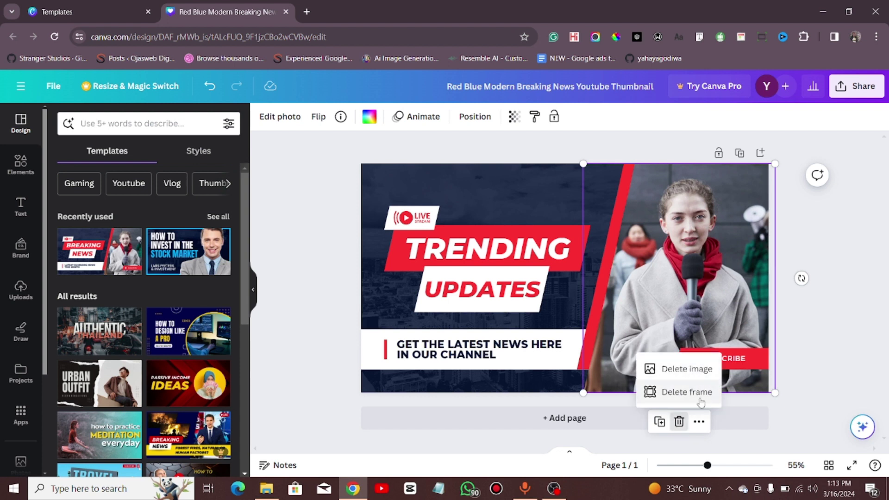
{"action": "left_click", "coordinate": [699, 371]}
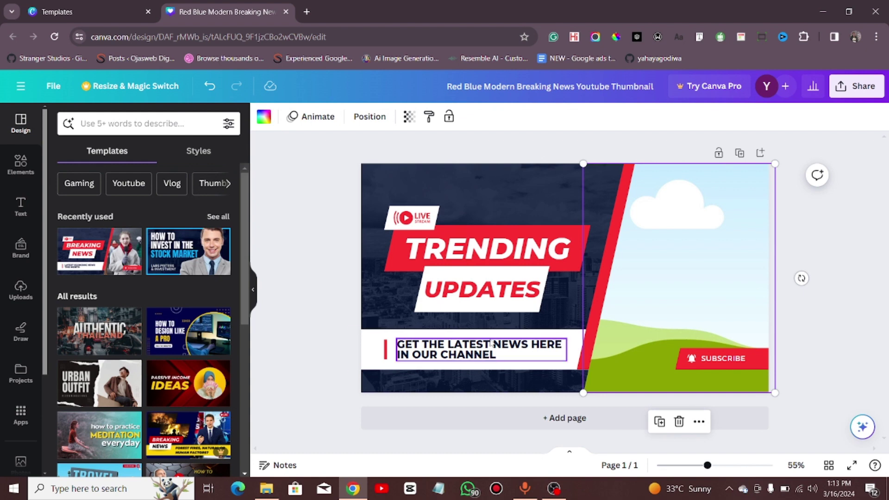
Drop the uploaded football player photo into the right-hand frame and remove the stray copy
{"action": "left_click", "coordinate": [17, 300]}
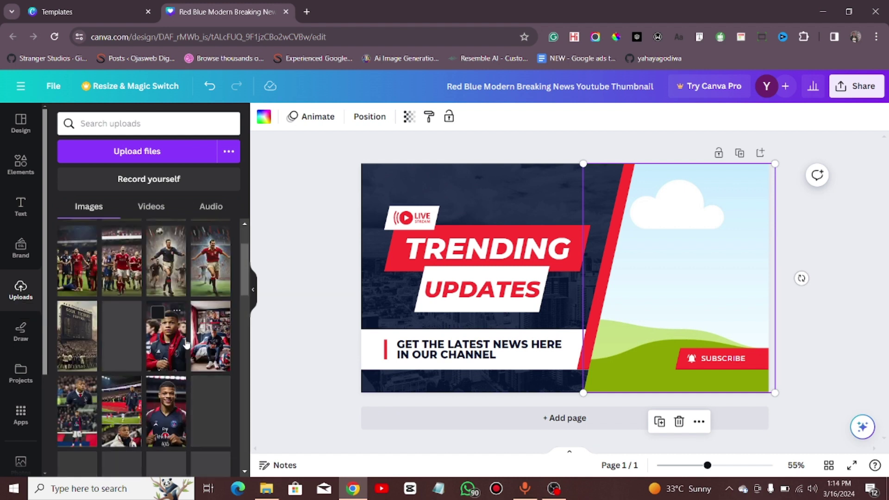
{"action": "scroll", "coordinate": [185, 340], "scroll_direction": "down", "scroll_amount": 1}
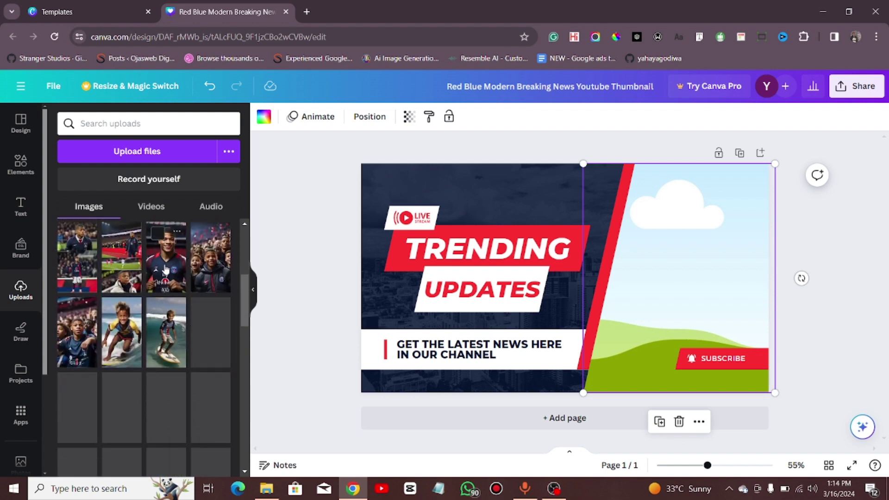
{"action": "left_click_drag", "start_coordinate": [166, 270], "coordinate": [658, 272]}
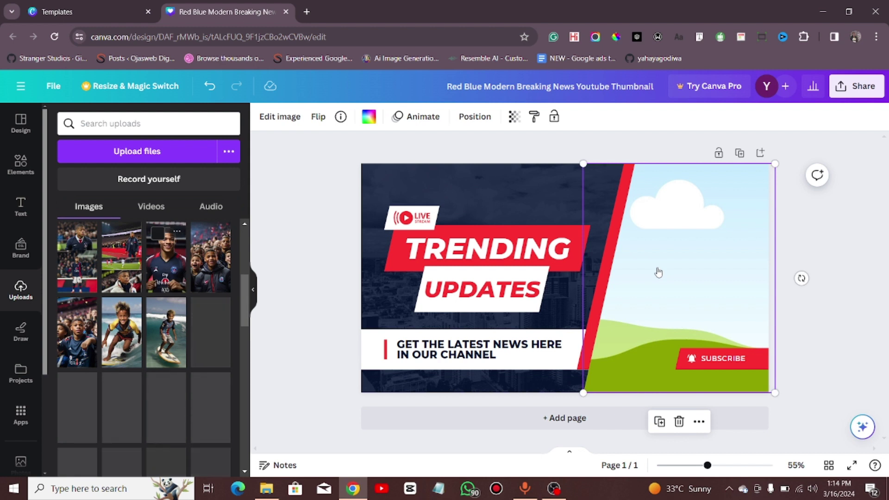
{"action": "left_click_drag", "start_coordinate": [165, 261], "coordinate": [674, 269]}
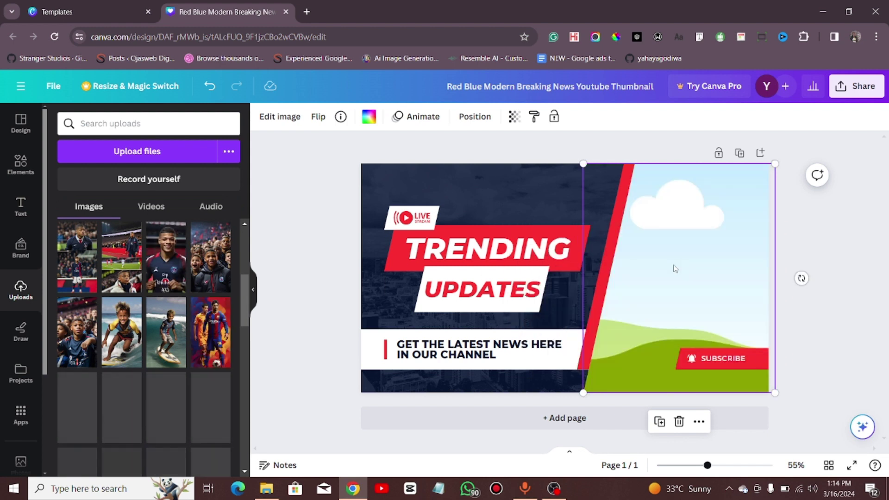
{"action": "left_click", "coordinate": [163, 268]}
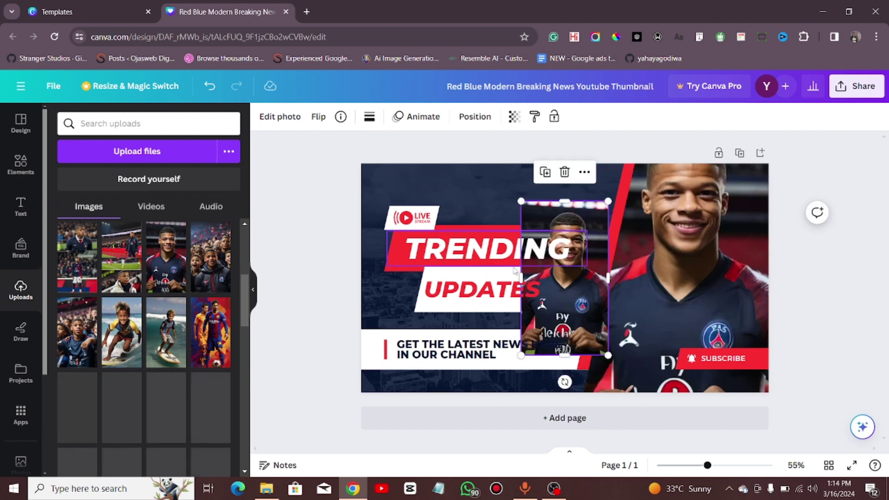
{"action": "left_click", "coordinate": [563, 173]}
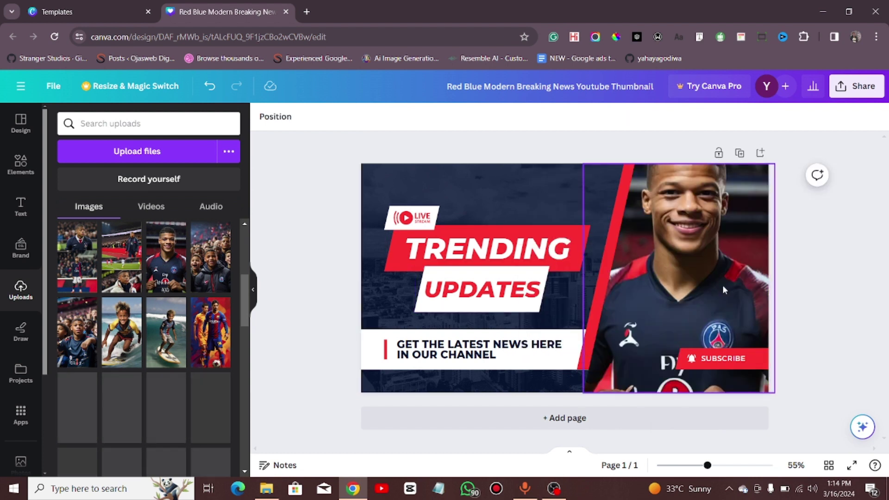
Resize and reposition the player photo to sit beside the red stripe
{"action": "mouse_move", "coordinate": [703, 226]}
{"action": "left_mouse_down"}
{"action": "mouse_move", "coordinate": [701, 255]}
{"action": "mouse_move", "coordinate": [700, 225]}
{"action": "mouse_move", "coordinate": [700, 242]}
{"action": "left_mouse_up"}
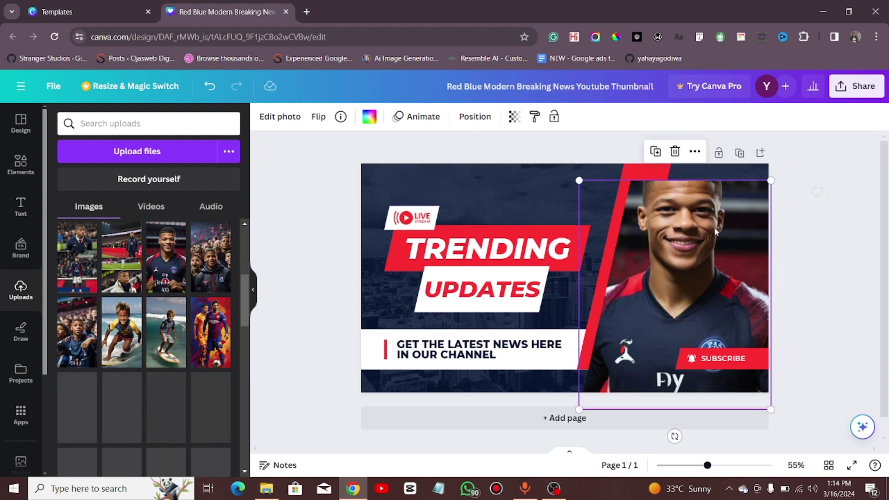
{"action": "left_click_drag", "start_coordinate": [767, 181], "coordinate": [754, 210]}
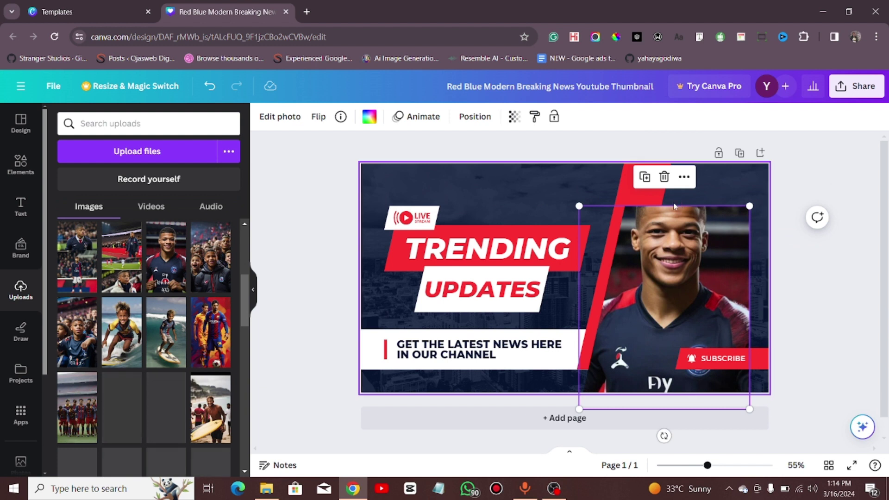
{"action": "left_click_drag", "start_coordinate": [679, 315], "coordinate": [696, 310]}
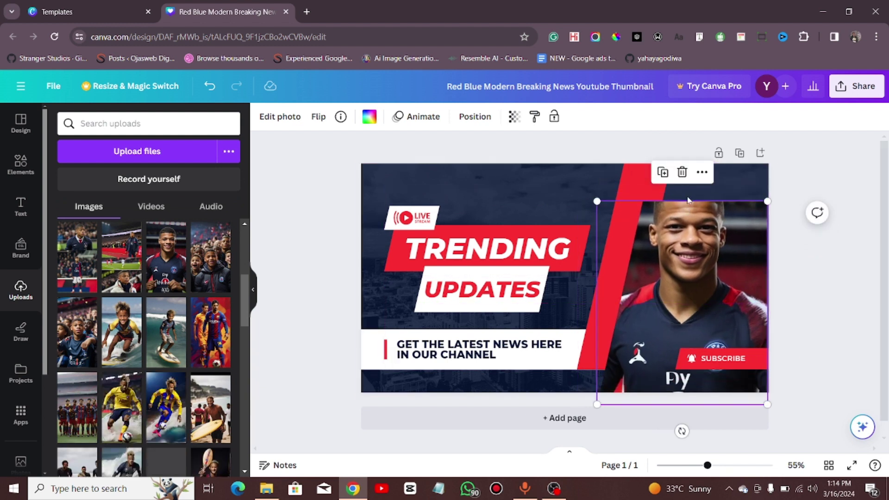
{"action": "mouse_move", "coordinate": [597, 201]}
{"action": "left_mouse_down"}
{"action": "mouse_move", "coordinate": [548, 182]}
{"action": "mouse_move", "coordinate": [583, 197]}
{"action": "left_mouse_up"}
{"action": "left_click_drag", "start_coordinate": [592, 403], "coordinate": [623, 368]}
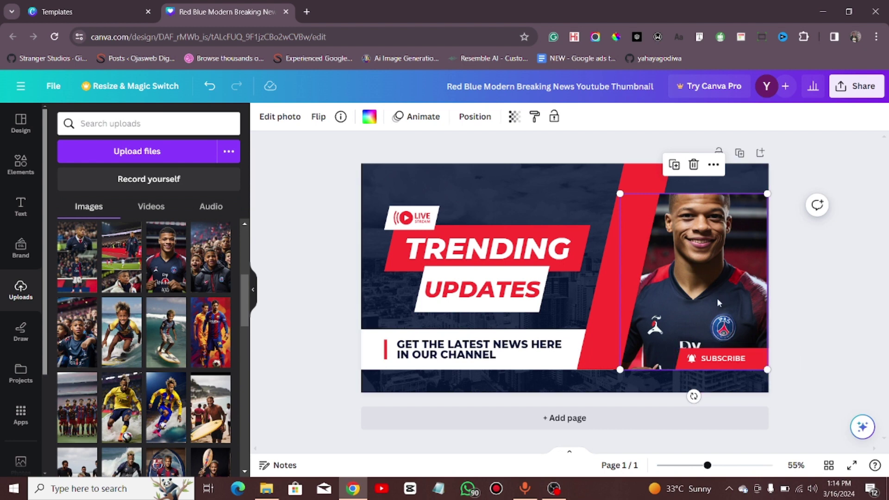
{"action": "left_click", "coordinate": [492, 198]}
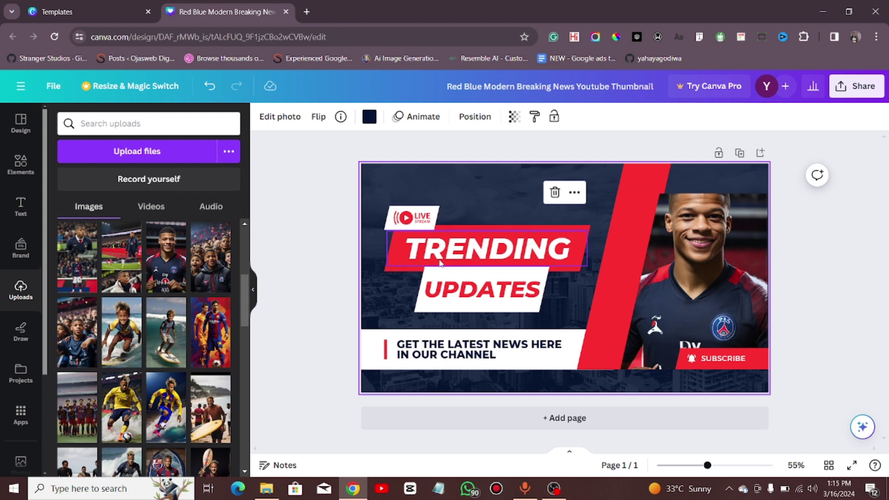
Recolour the TRENDING headline word from white to cobalt blue
{"action": "left_click", "coordinate": [502, 250]}
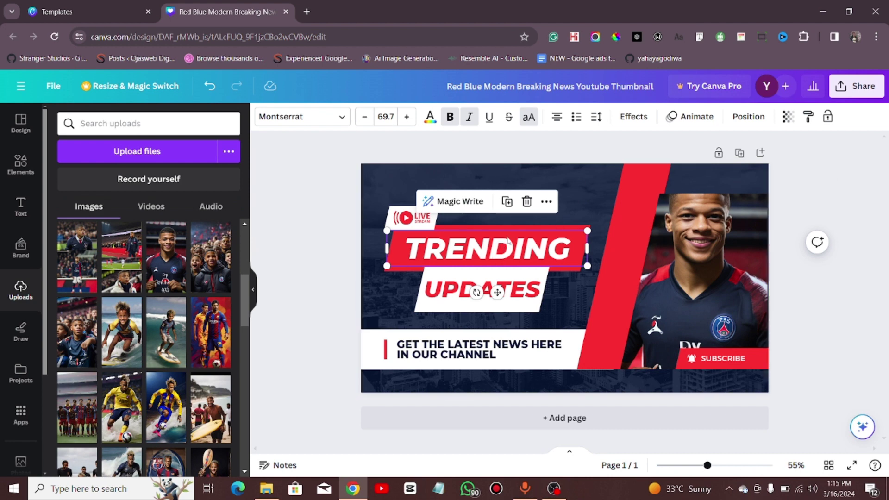
{"action": "left_click", "coordinate": [421, 249]}
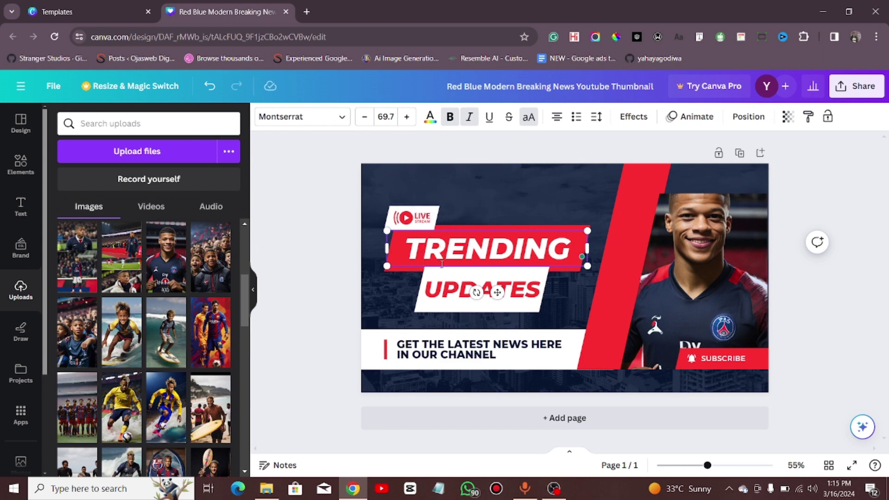
{"action": "left_click_drag", "start_coordinate": [406, 249], "coordinate": [579, 250]}
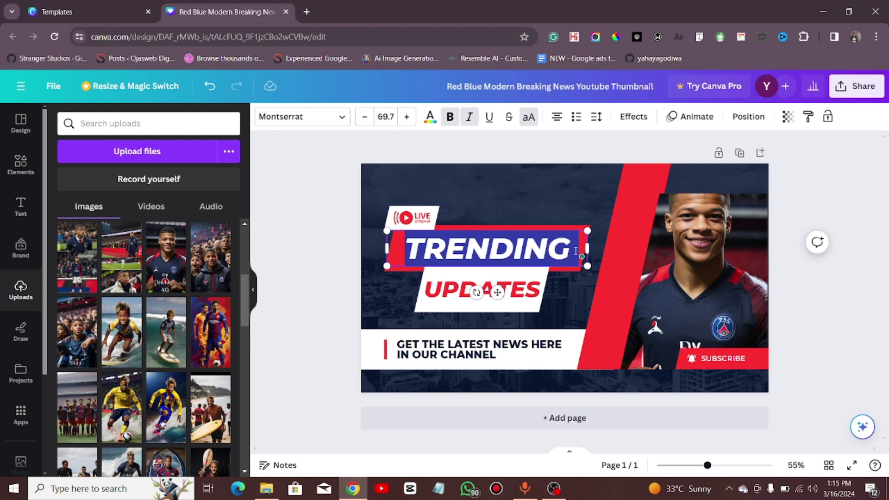
{"action": "left_click", "coordinate": [430, 120]}
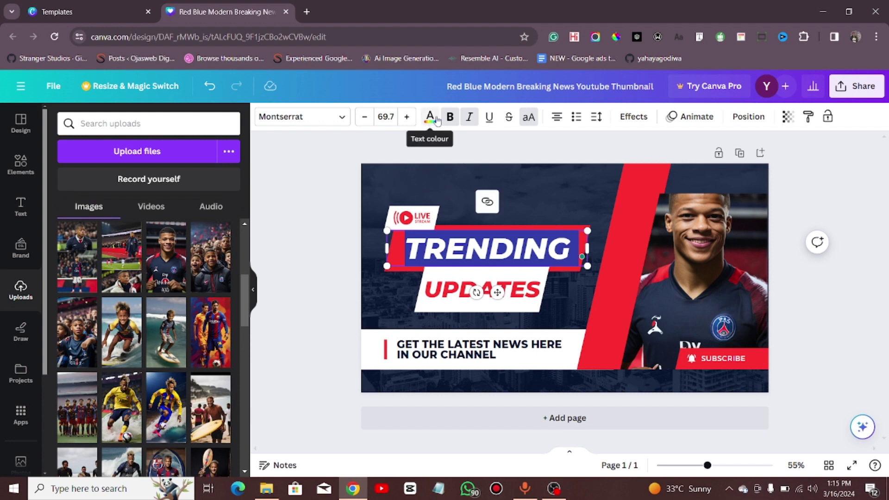
{"action": "scroll", "coordinate": [188, 301], "scroll_direction": "down", "scroll_amount": 3}
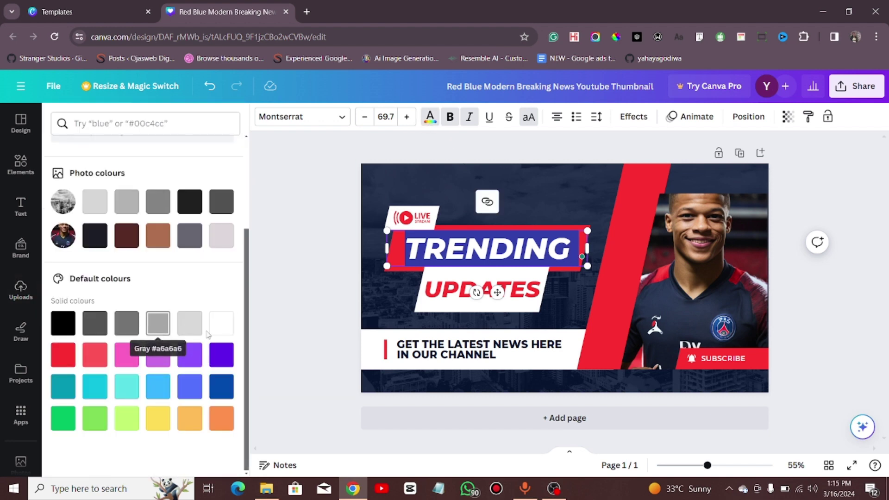
{"action": "left_click", "coordinate": [221, 389]}
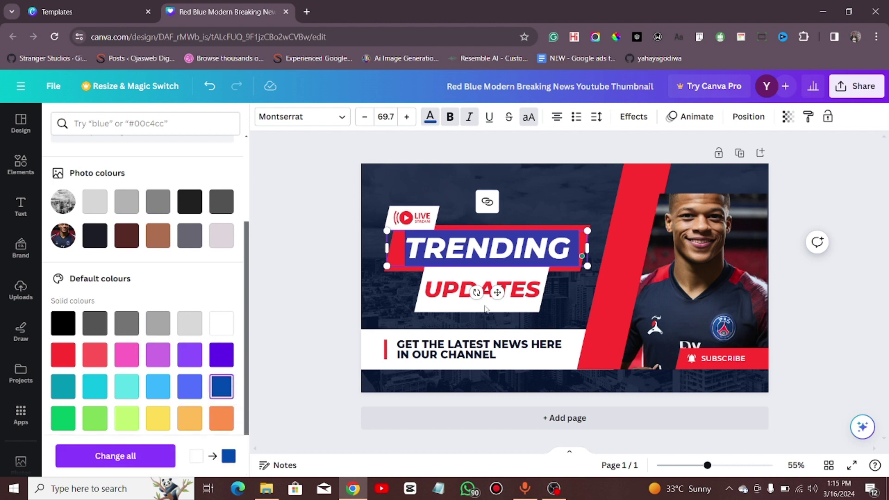
{"action": "left_click", "coordinate": [390, 282]}
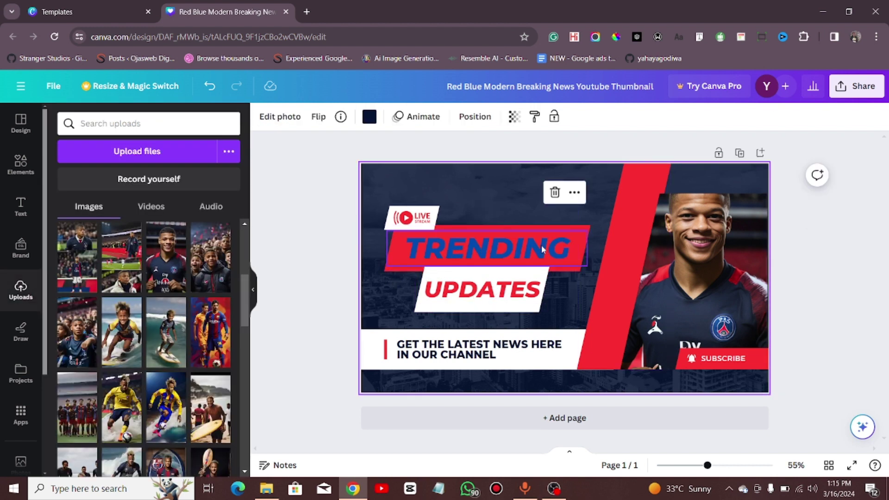
Recolour the banner behind TRENDING from red to light gray (#d9d9d9)
{"action": "left_click", "coordinate": [385, 274]}
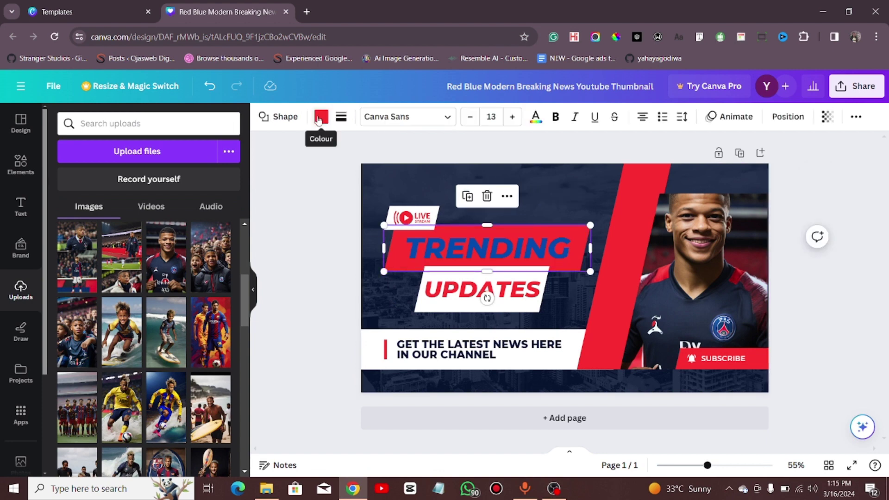
{"action": "left_click", "coordinate": [321, 117]}
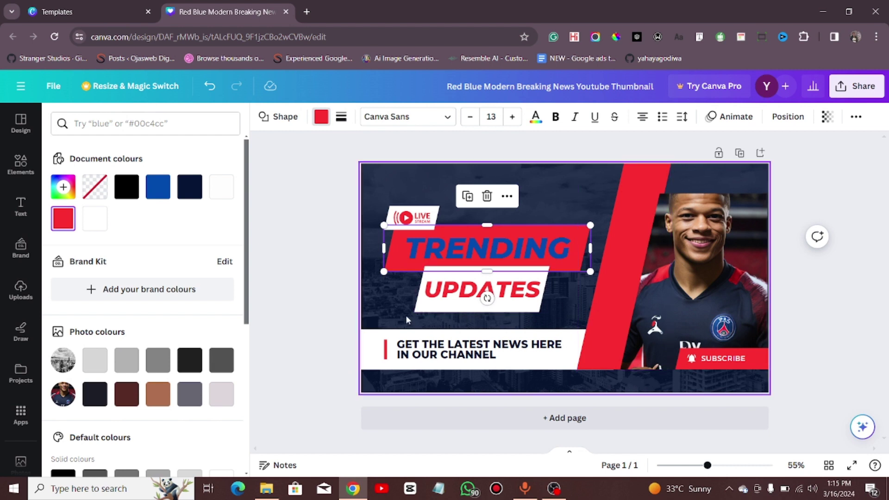
{"action": "scroll", "coordinate": [194, 366], "scroll_direction": "down", "scroll_amount": 1}
{"action": "scroll", "coordinate": [194, 366], "scroll_direction": "down", "scroll_amount": 3}
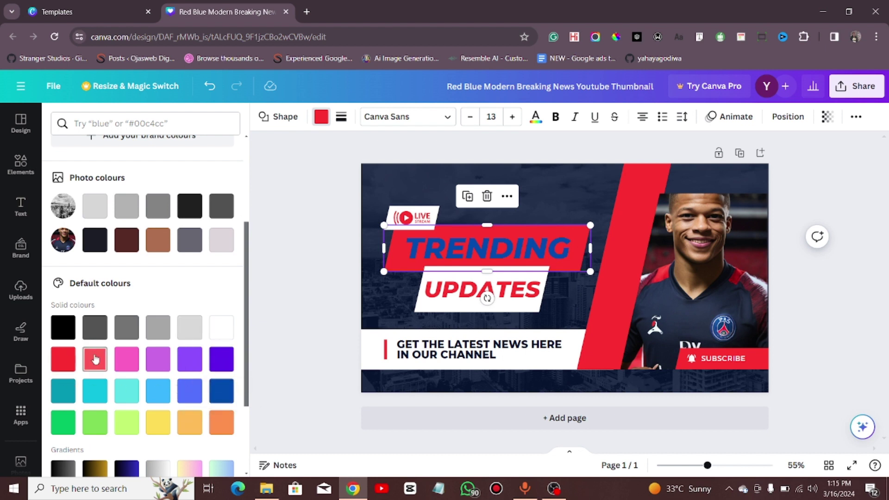
{"action": "left_click", "coordinate": [189, 327]}
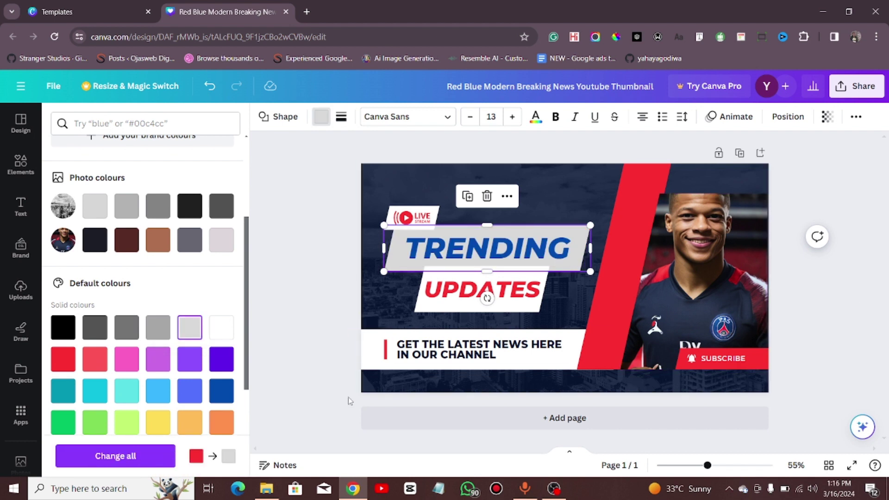
{"action": "left_click", "coordinate": [400, 189]}
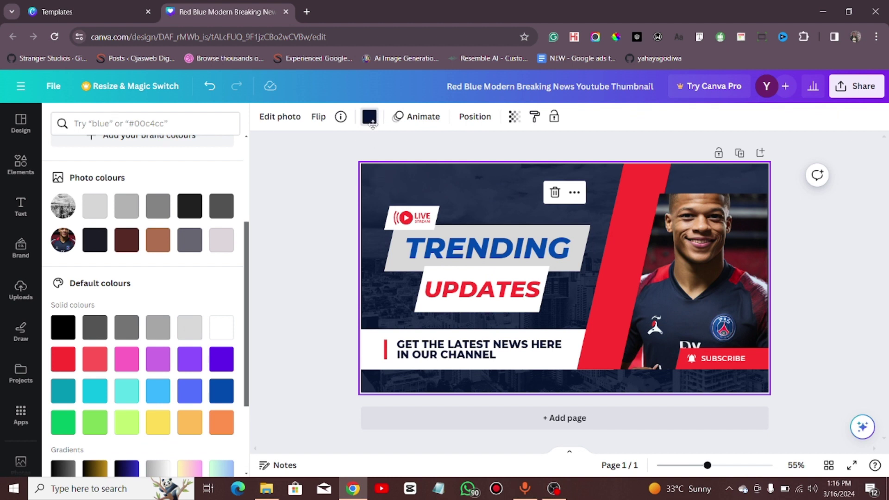
Try black, blue, light grey and white tints on the city photo, settling on light grey (#d9d9d9)
{"action": "scroll", "coordinate": [157, 324], "scroll_direction": "up", "scroll_amount": 3}
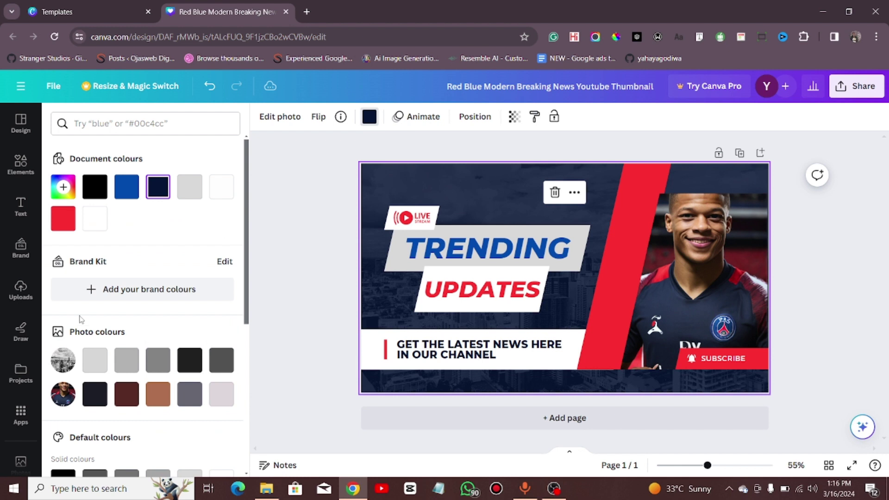
{"action": "left_click", "coordinate": [94, 187]}
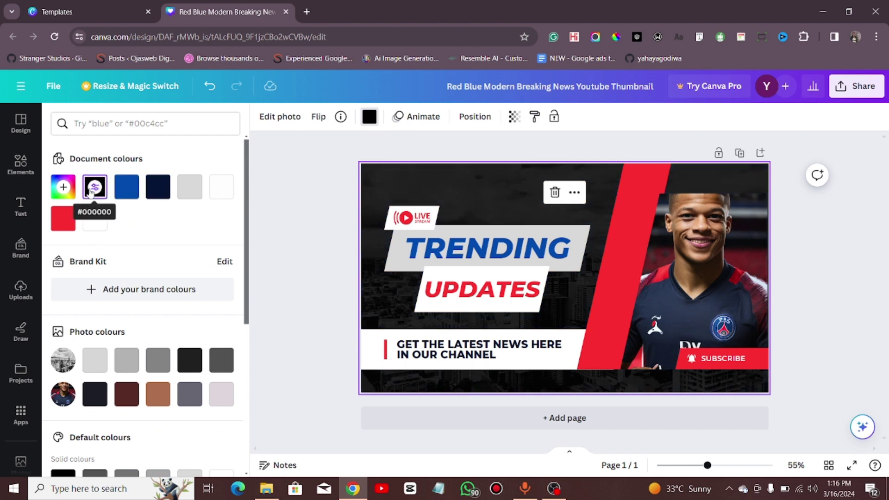
{"action": "left_click", "coordinate": [128, 195]}
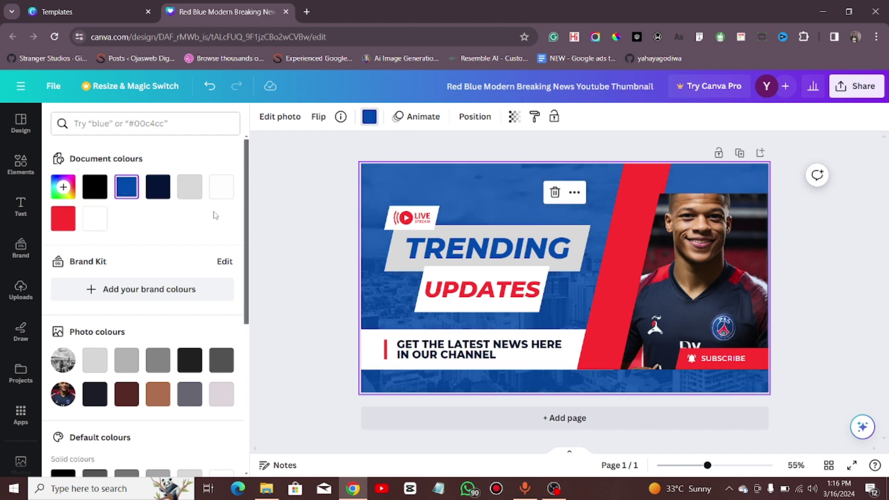
{"action": "left_click", "coordinate": [191, 189]}
{"action": "left_click", "coordinate": [232, 188]}
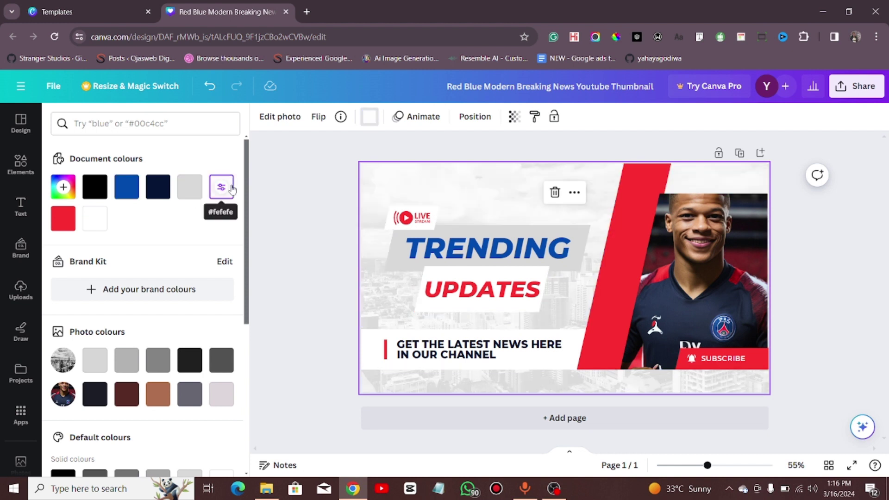
{"action": "left_click", "coordinate": [191, 188]}
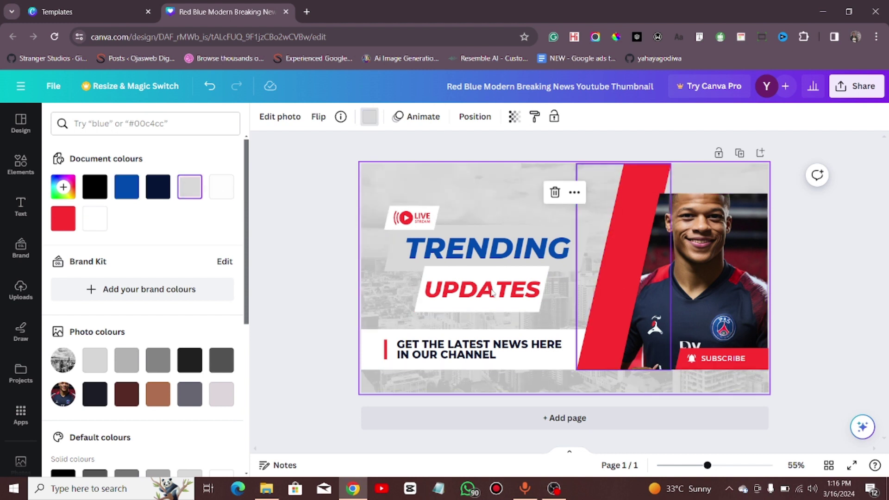